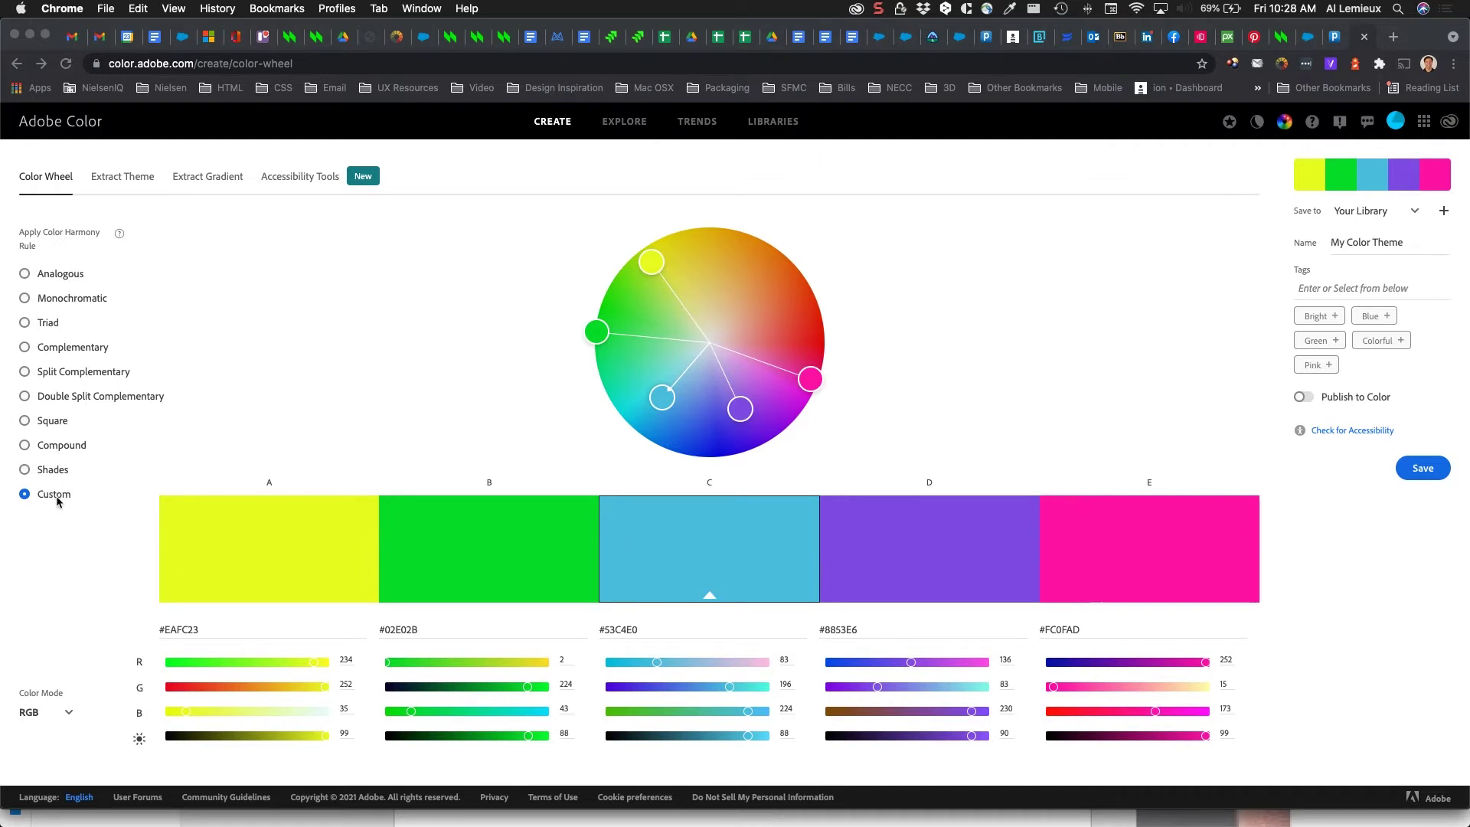
# - Open the Explore gallery and look through the color themes and image palettes
pyautogui.click(616, 124)
pyautogui.moveTo(557, 469)
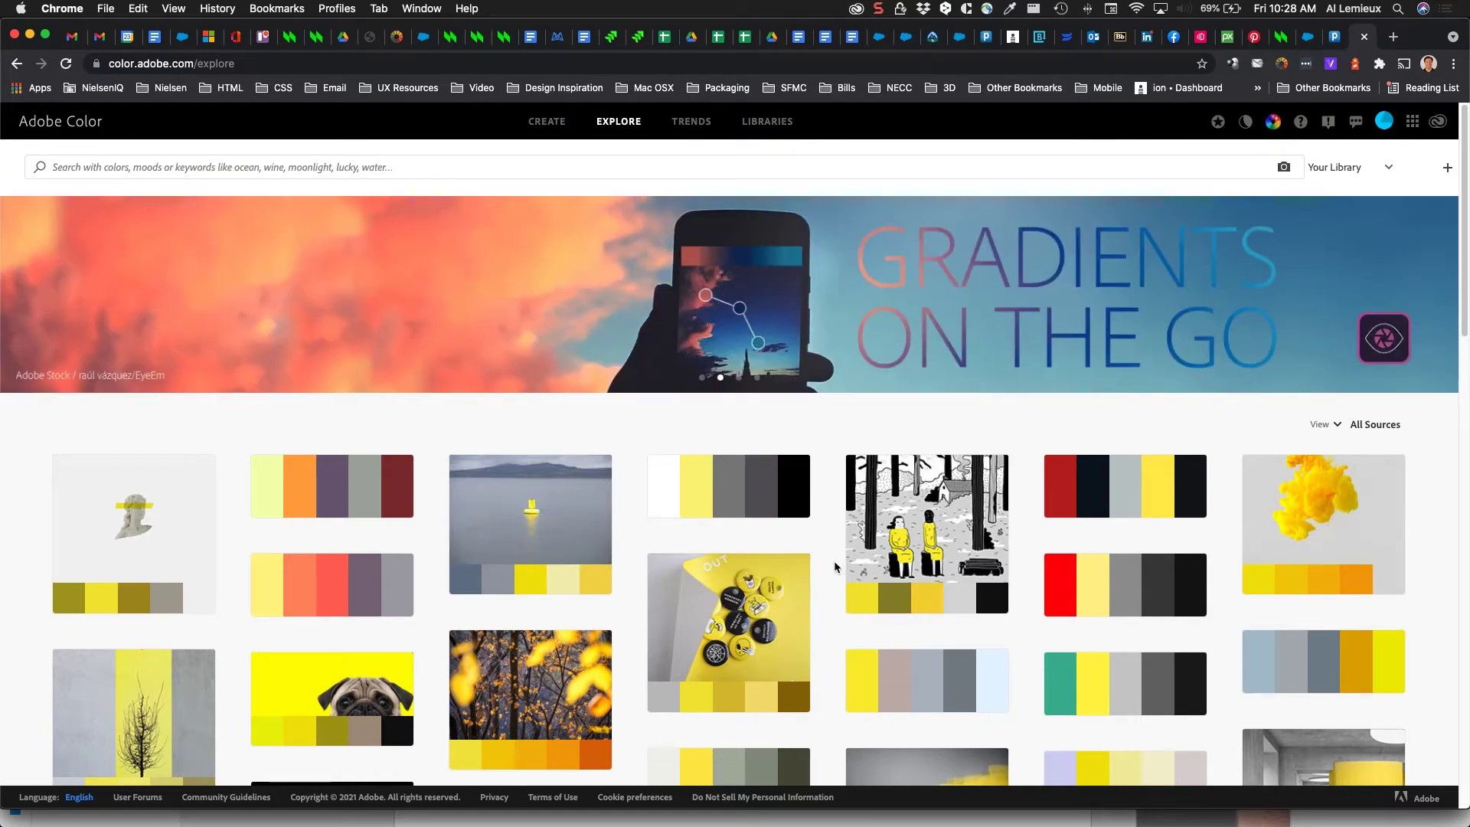
pyautogui.scroll(-10, 833, 560)
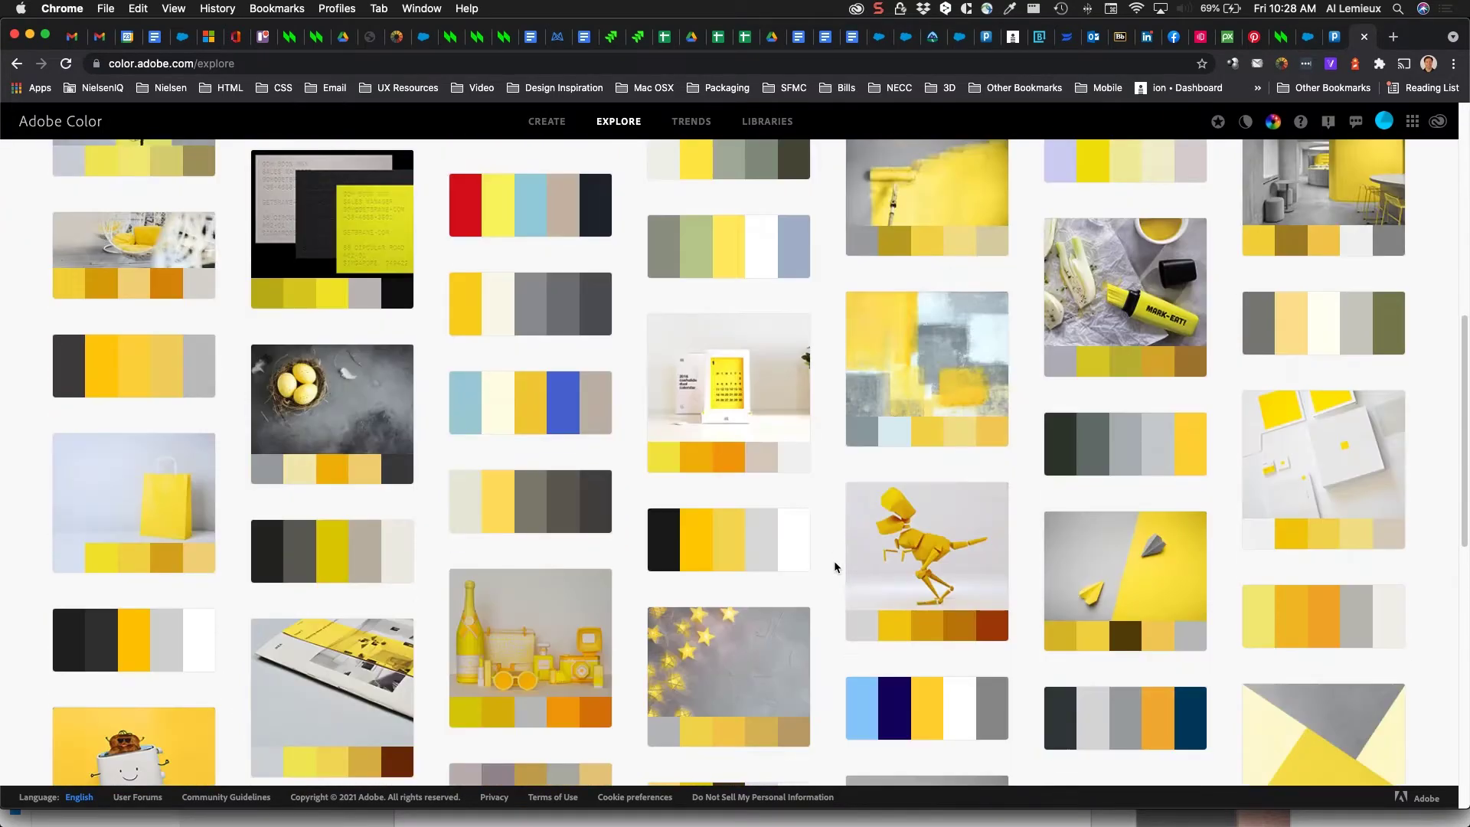
pyautogui.scroll(10, 834, 563)
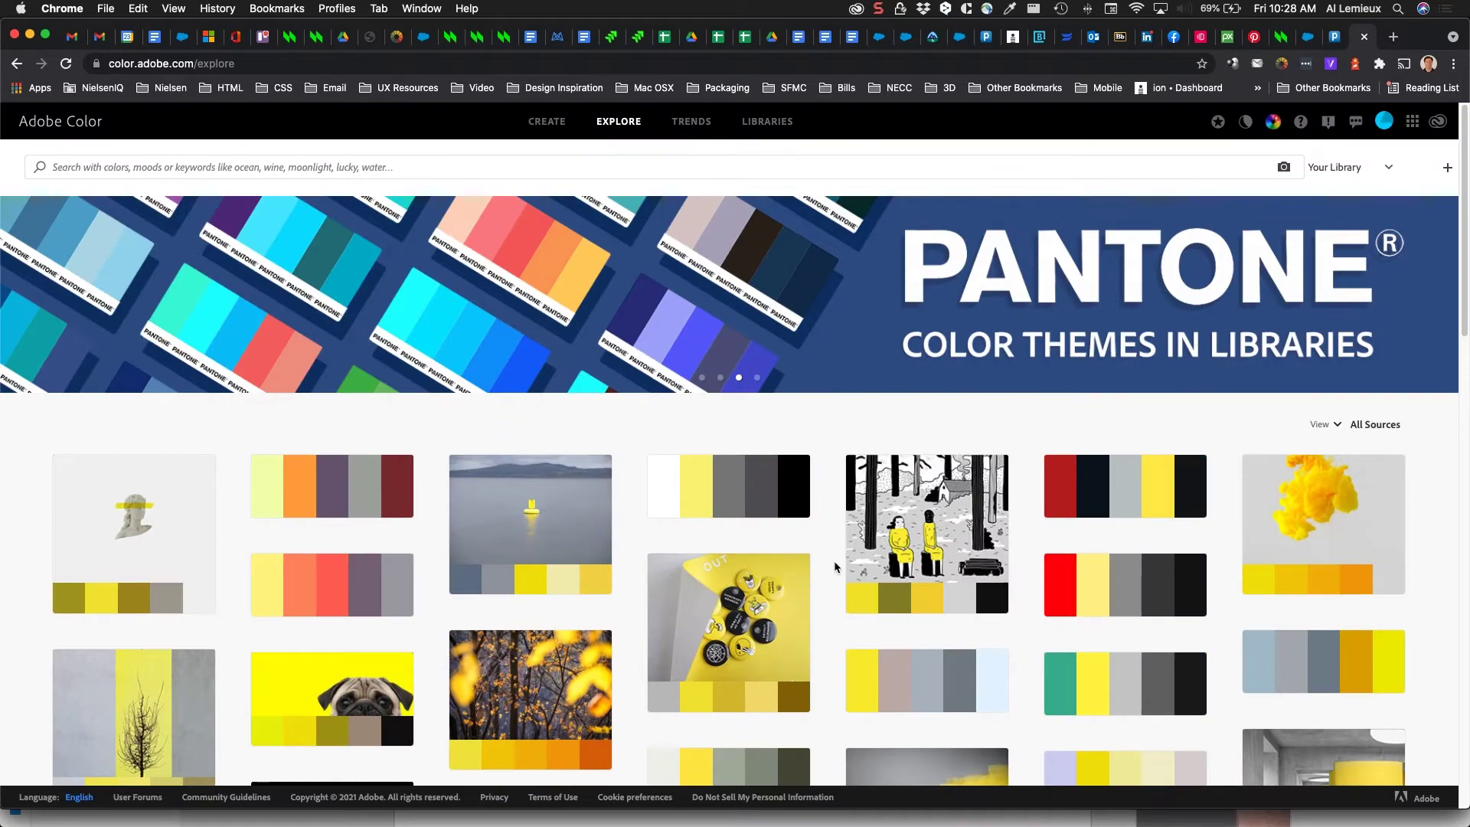
# - Search the Explore gallery for "seascape"
pyautogui.click(166, 172)
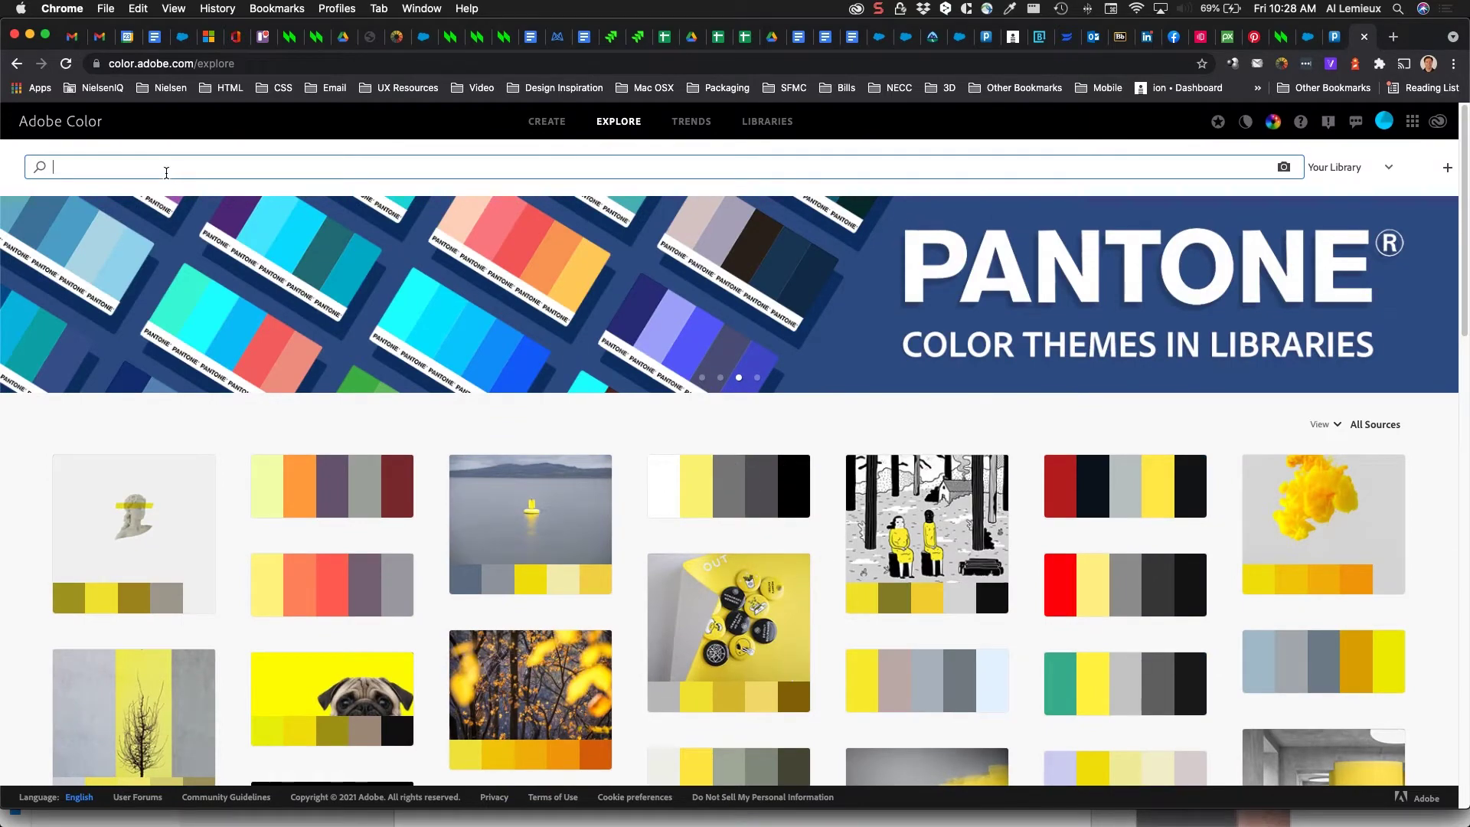
pyautogui.write('s')
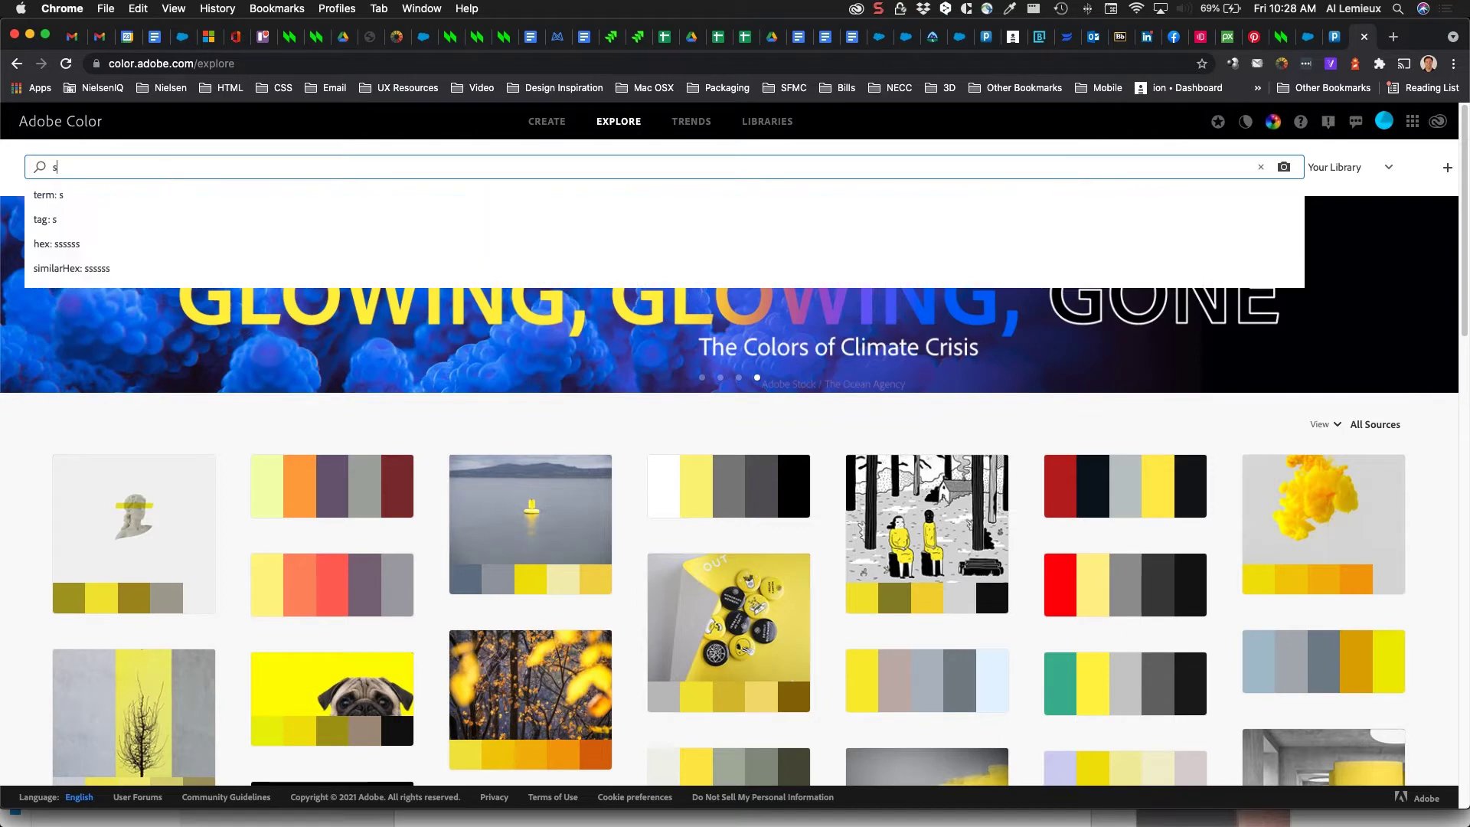
pyautogui.write('eascape')
pyautogui.press('Return')
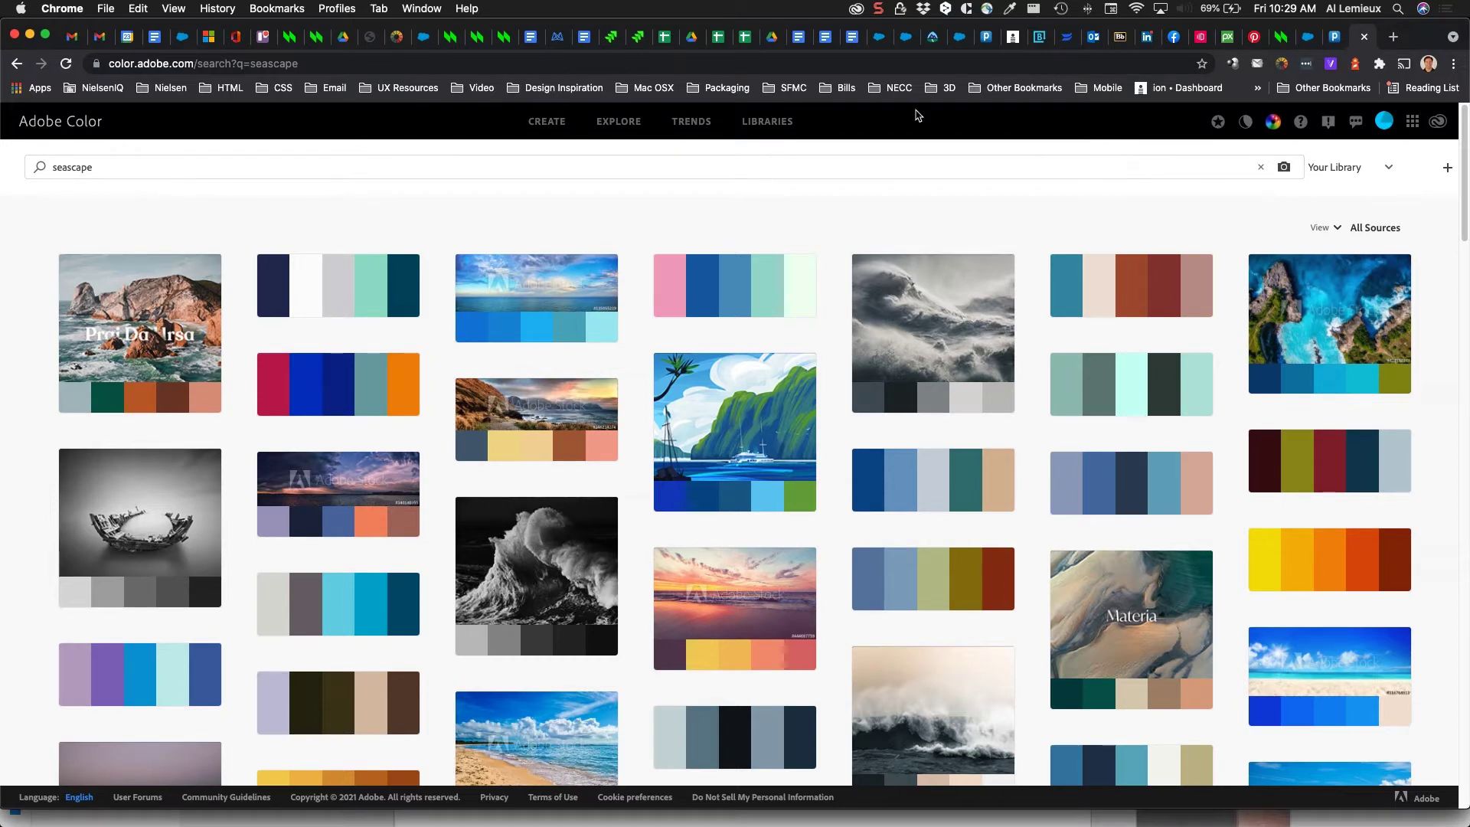
# - Open Trends and look through the industry palettes from Fashion down to Wilderness and Flavour
pyautogui.click(684, 123)
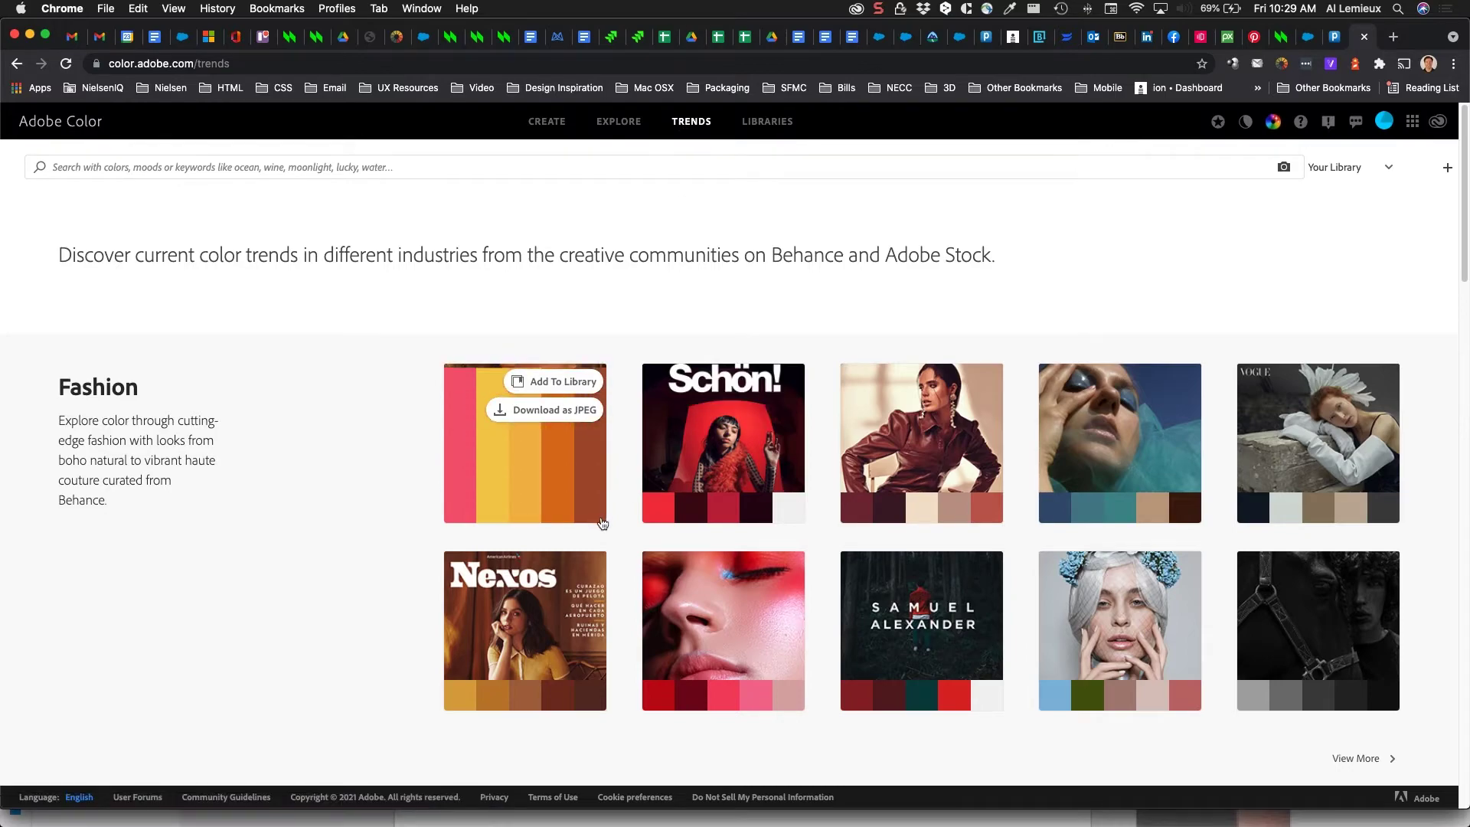
pyautogui.scroll(-5, 600, 525)
pyautogui.scroll(-2, 602, 523)
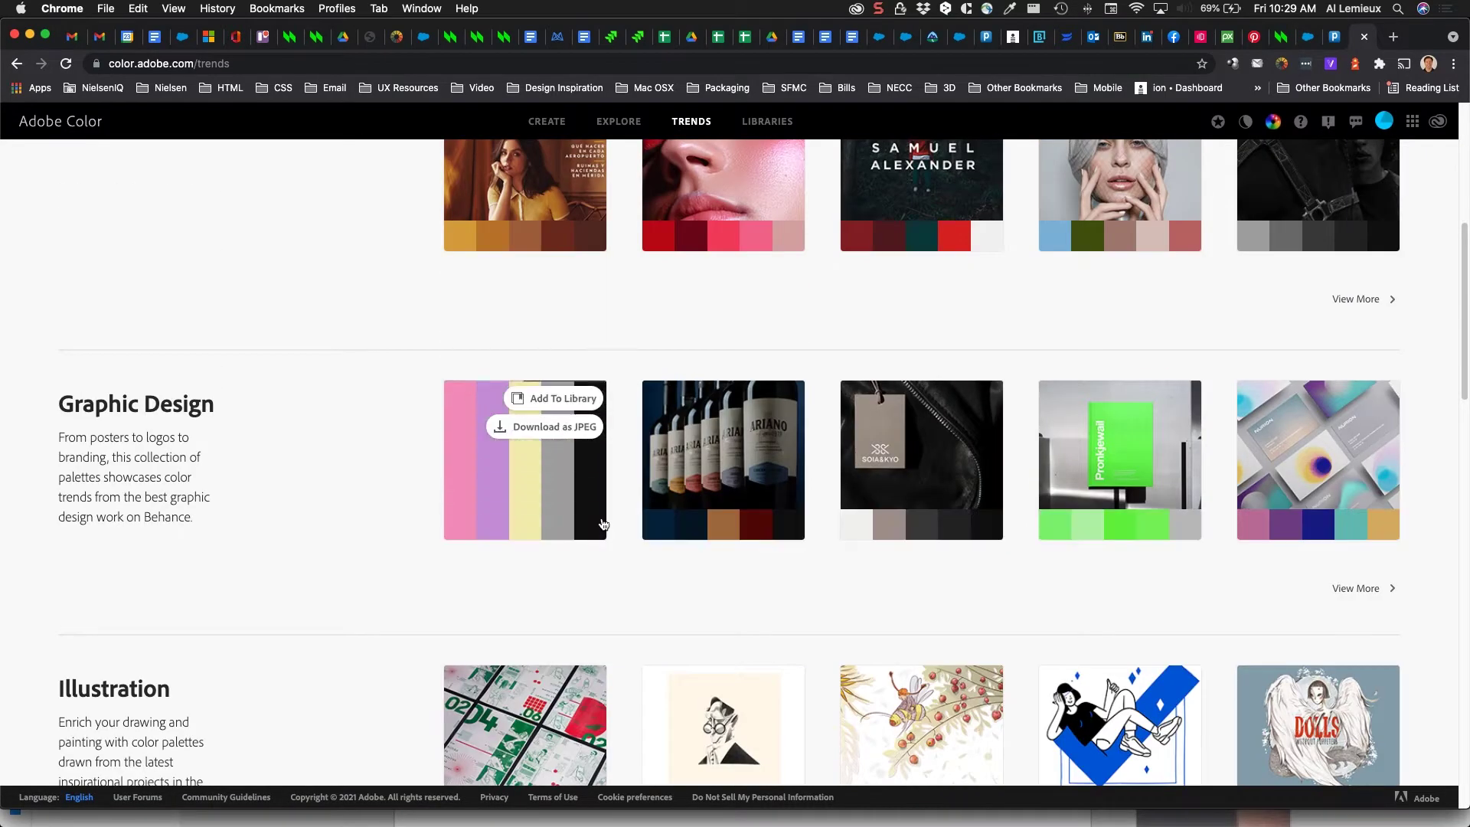
pyautogui.scroll(-2, 602, 522)
pyautogui.scroll(-10, 602, 523)
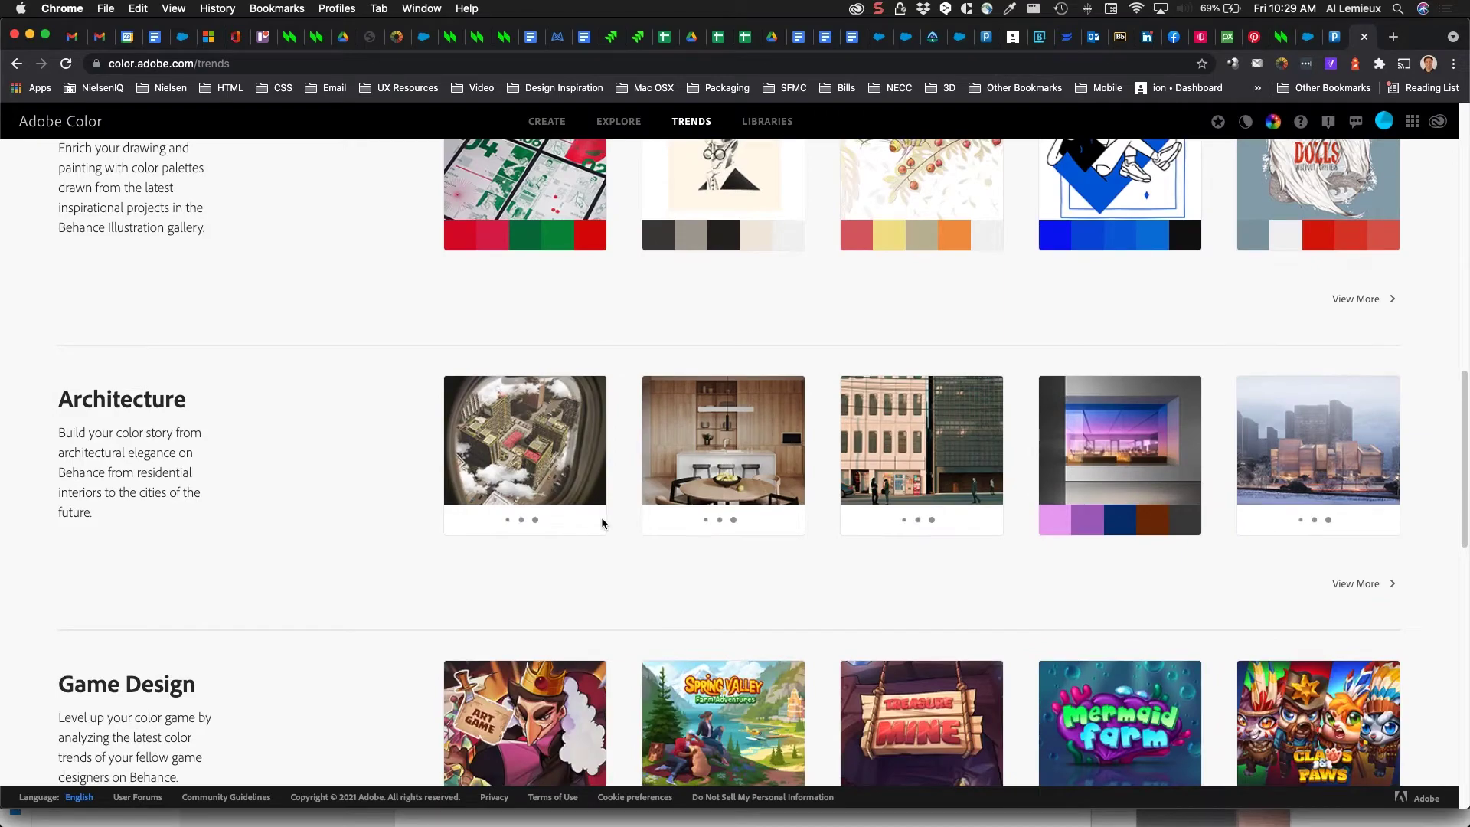
pyautogui.scroll(-8, 601, 523)
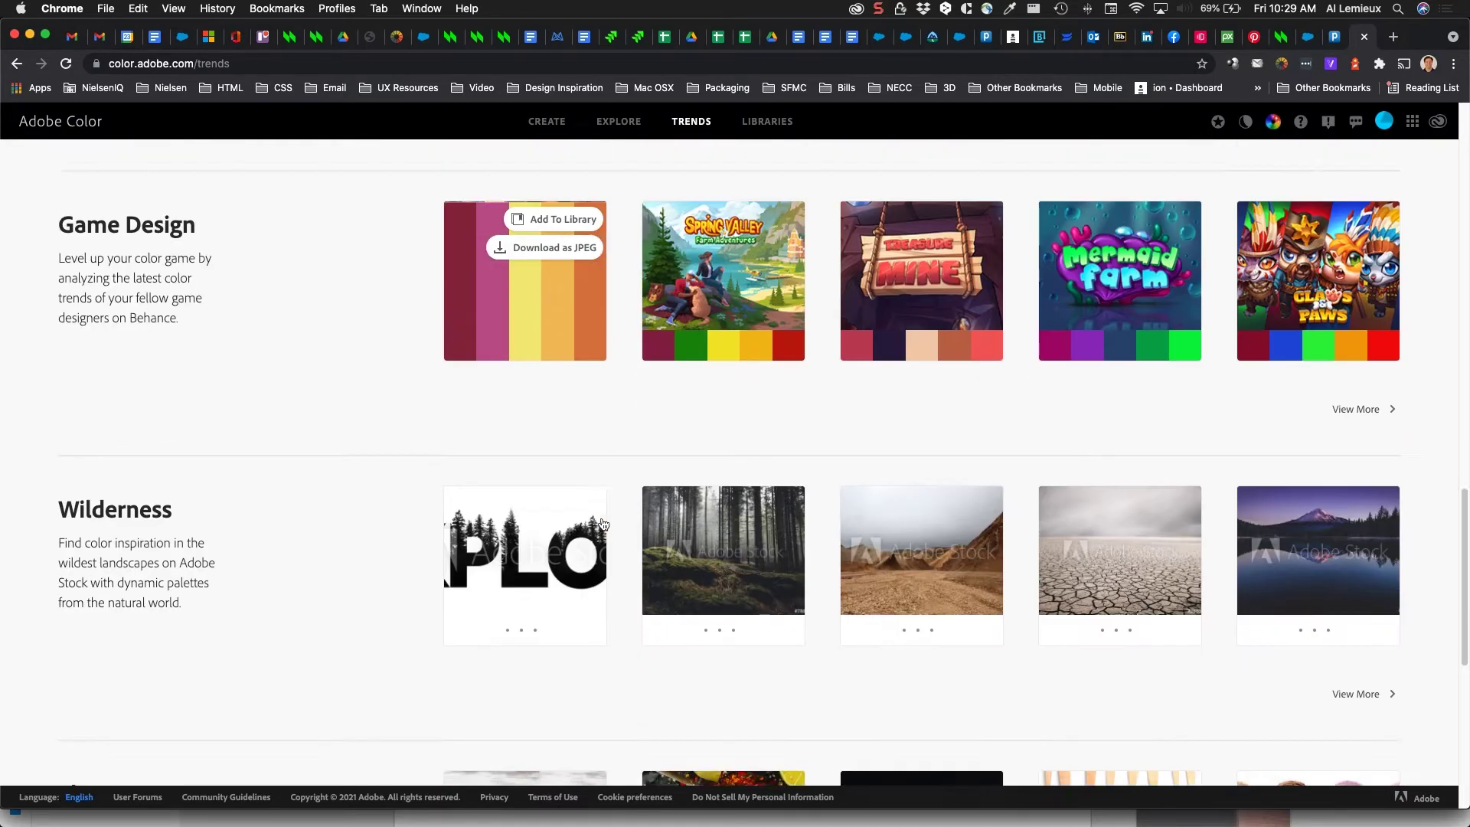
pyautogui.scroll(11, 603, 524)
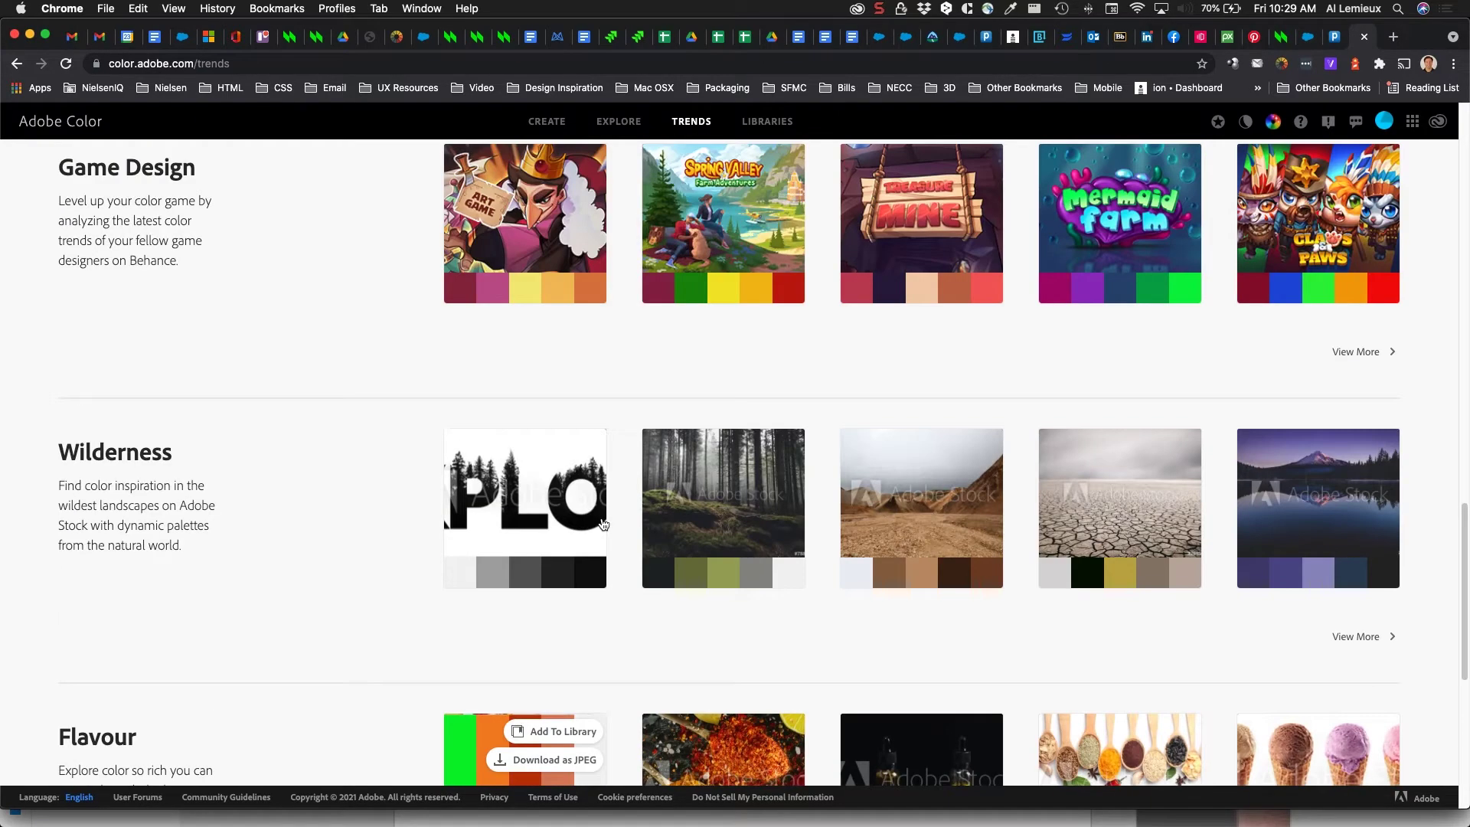
pyautogui.scroll(15, 603, 523)
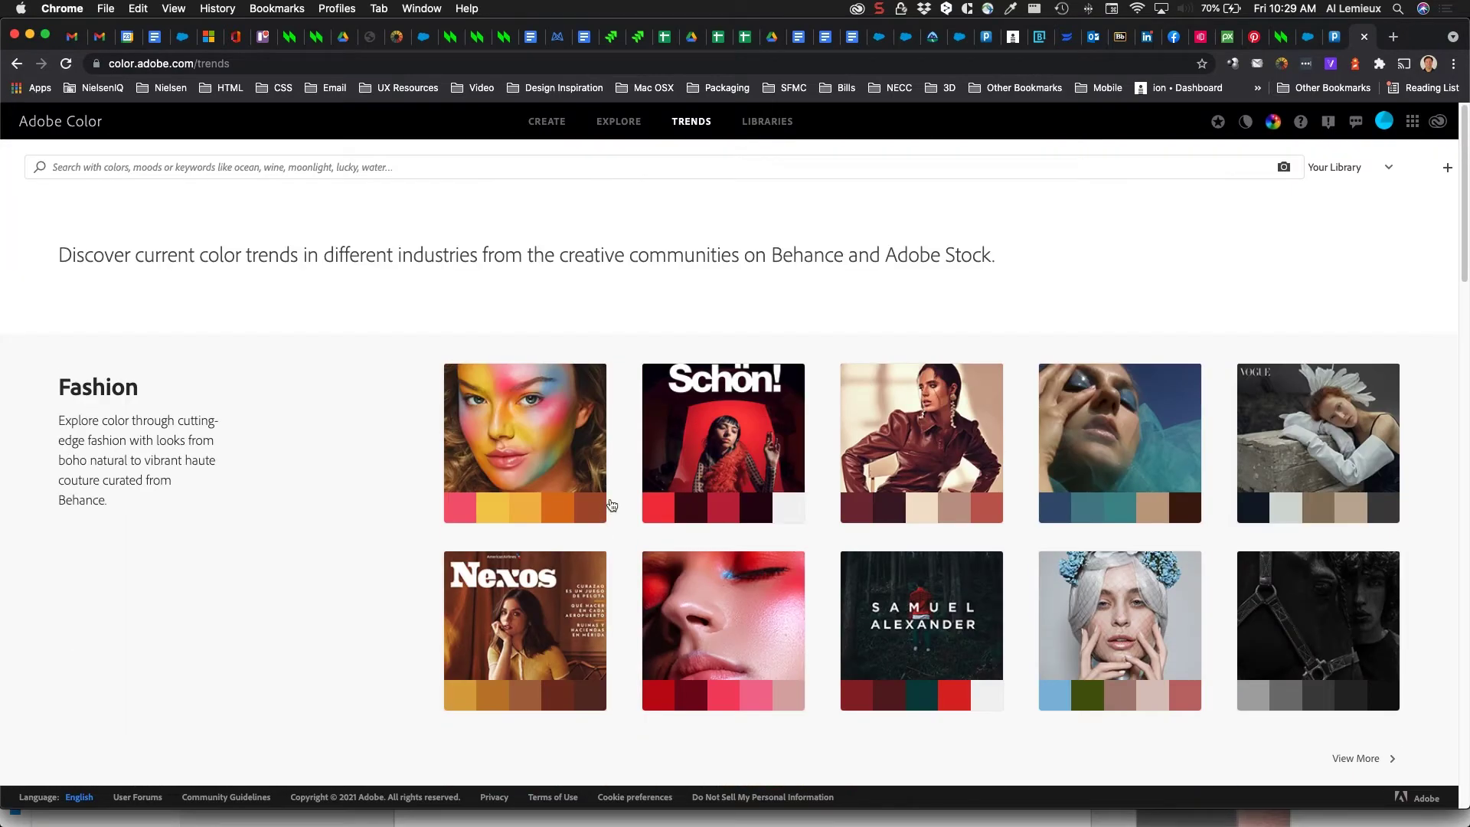
# - Open Libraries and inspect the contents of Your Library
pyautogui.click(771, 123)
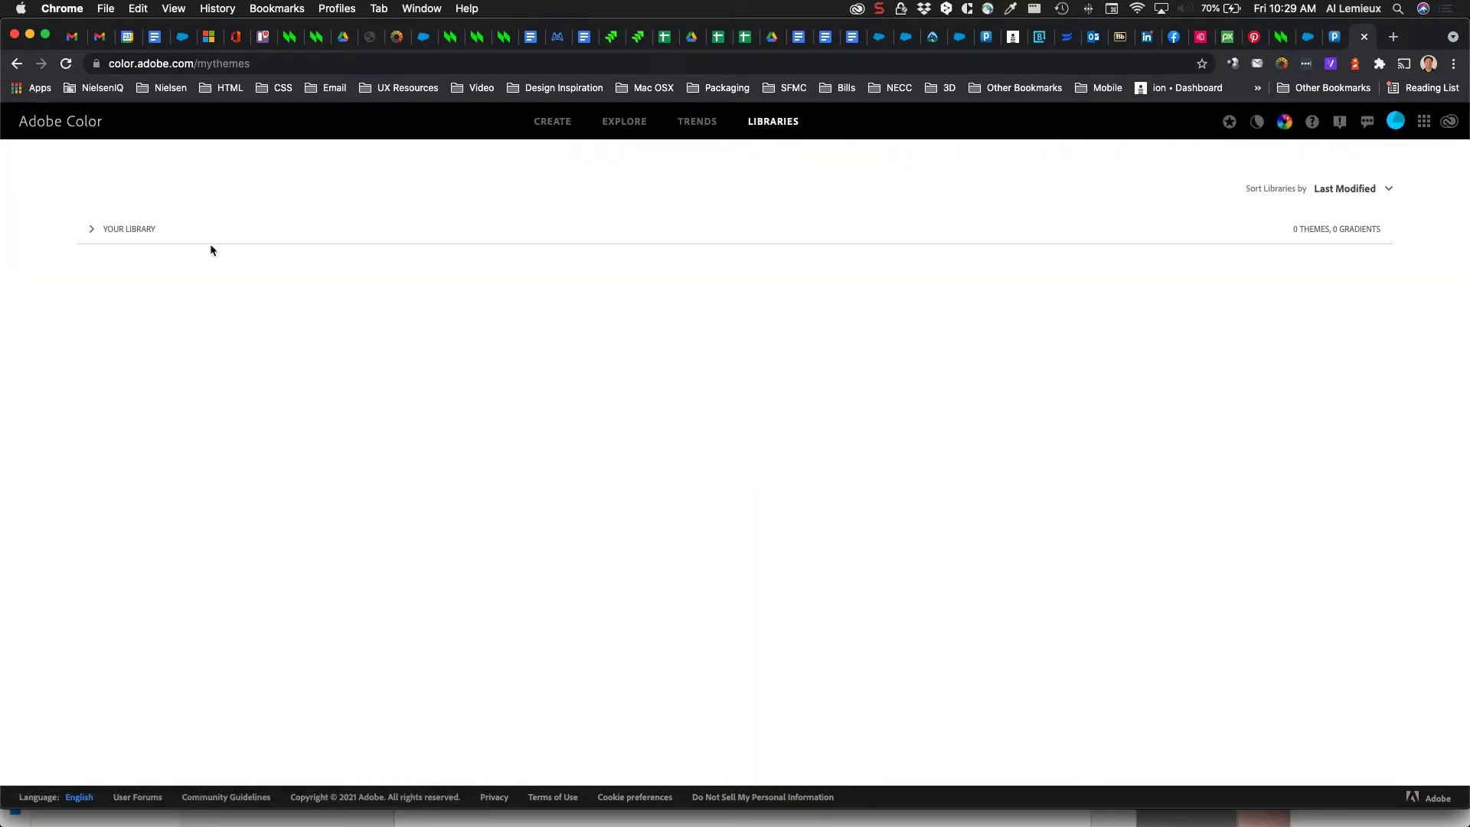
pyautogui.click(127, 231)
pyautogui.click(132, 233)
# - Return to Create, view the Accessibility Tools contrast checker, and go back to the Color Wheel
pyautogui.click(562, 124)
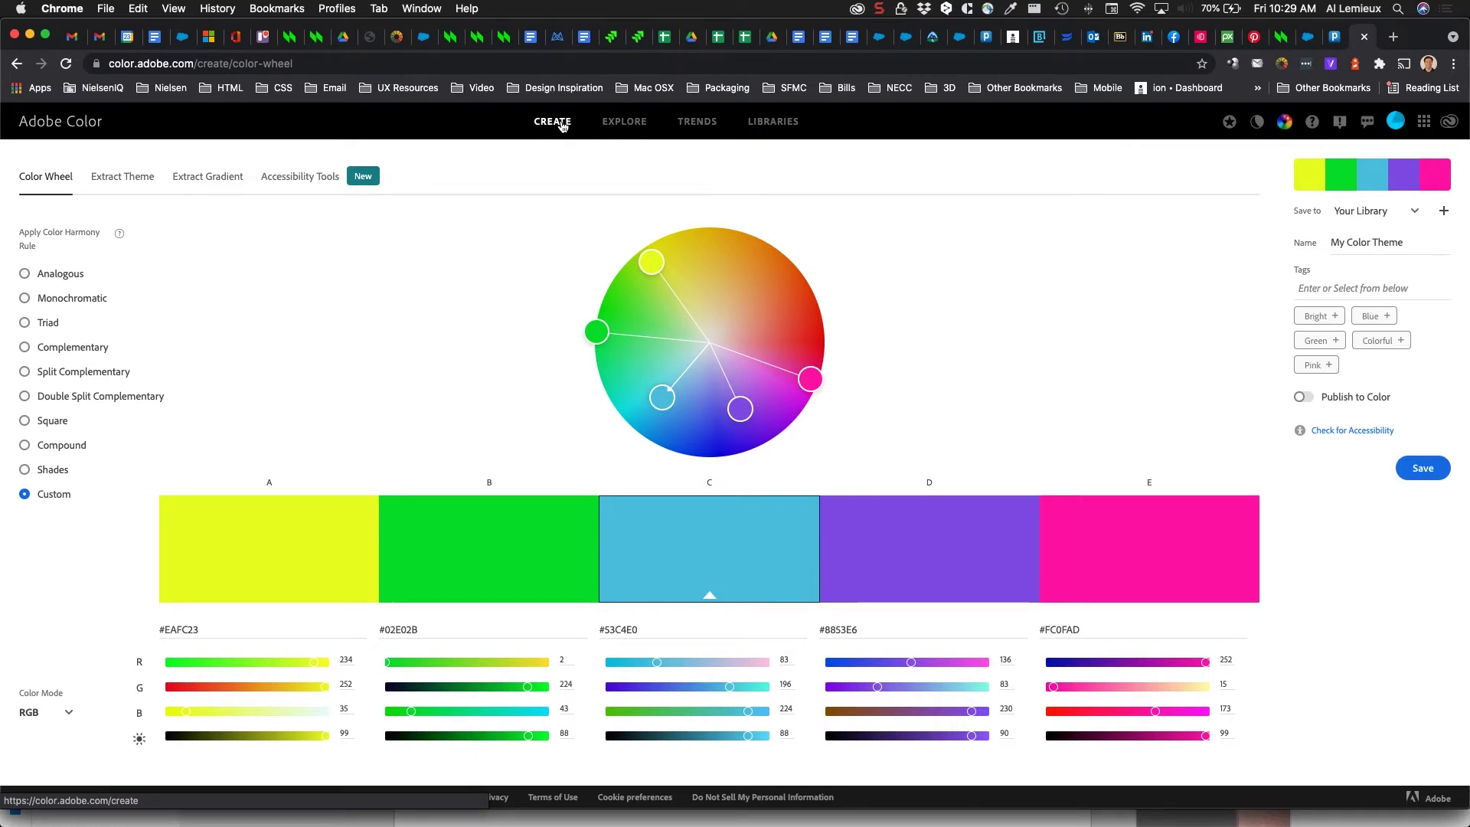
pyautogui.click(363, 177)
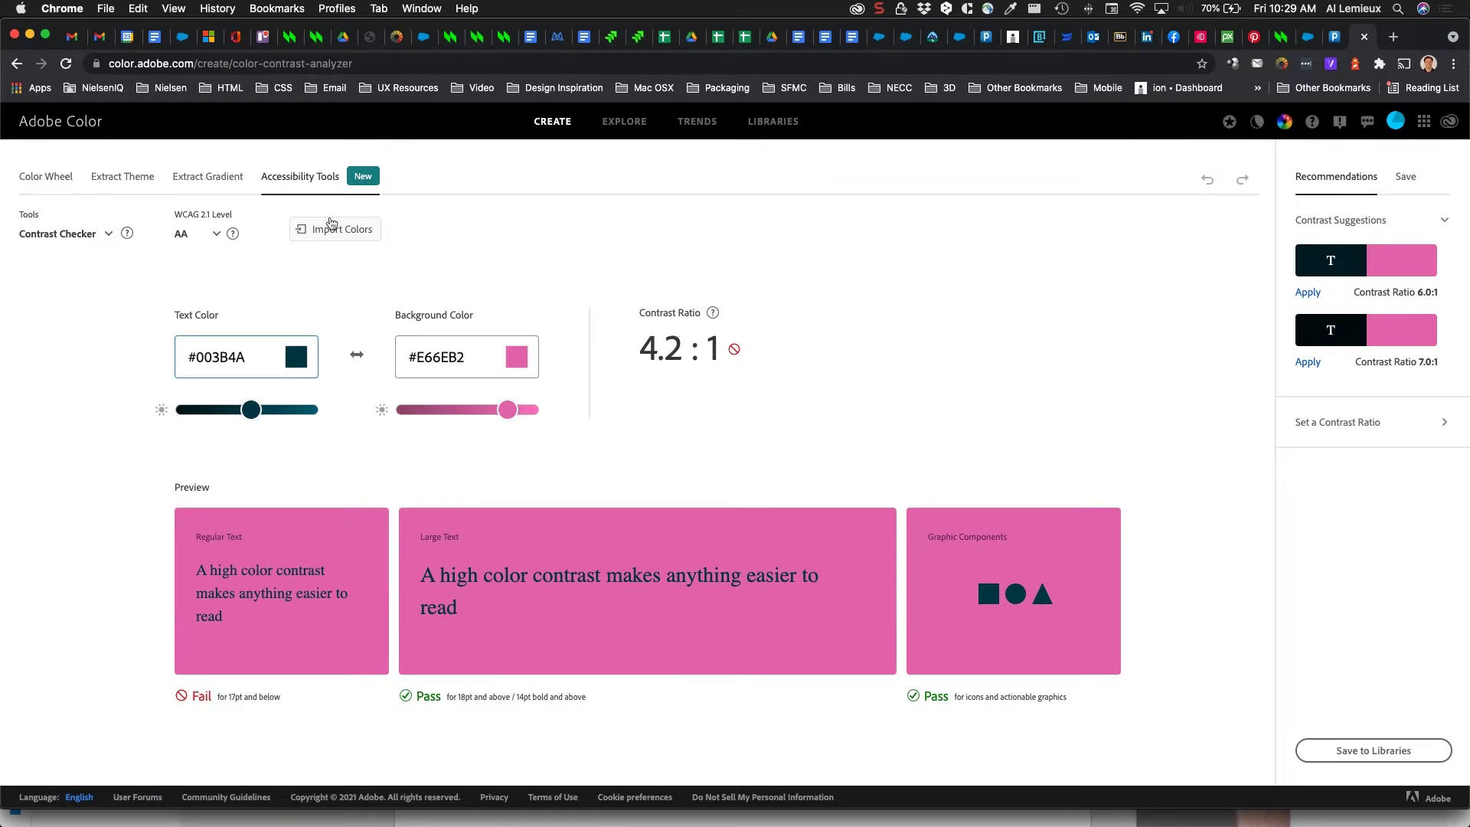
pyautogui.click(36, 184)
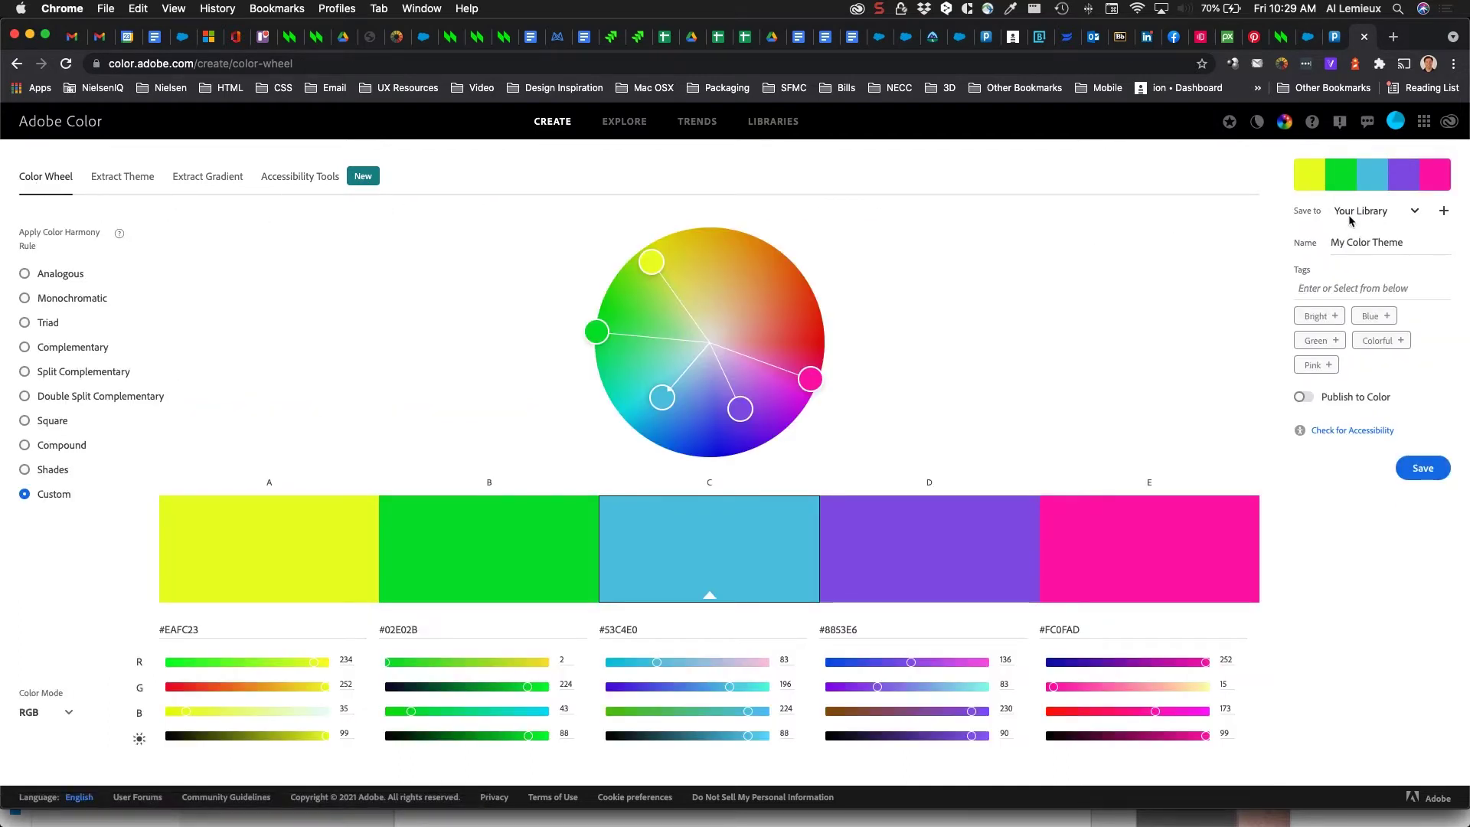
# - Create a new library named "Theme" for saving the color theme
pyautogui.click(1443, 212)
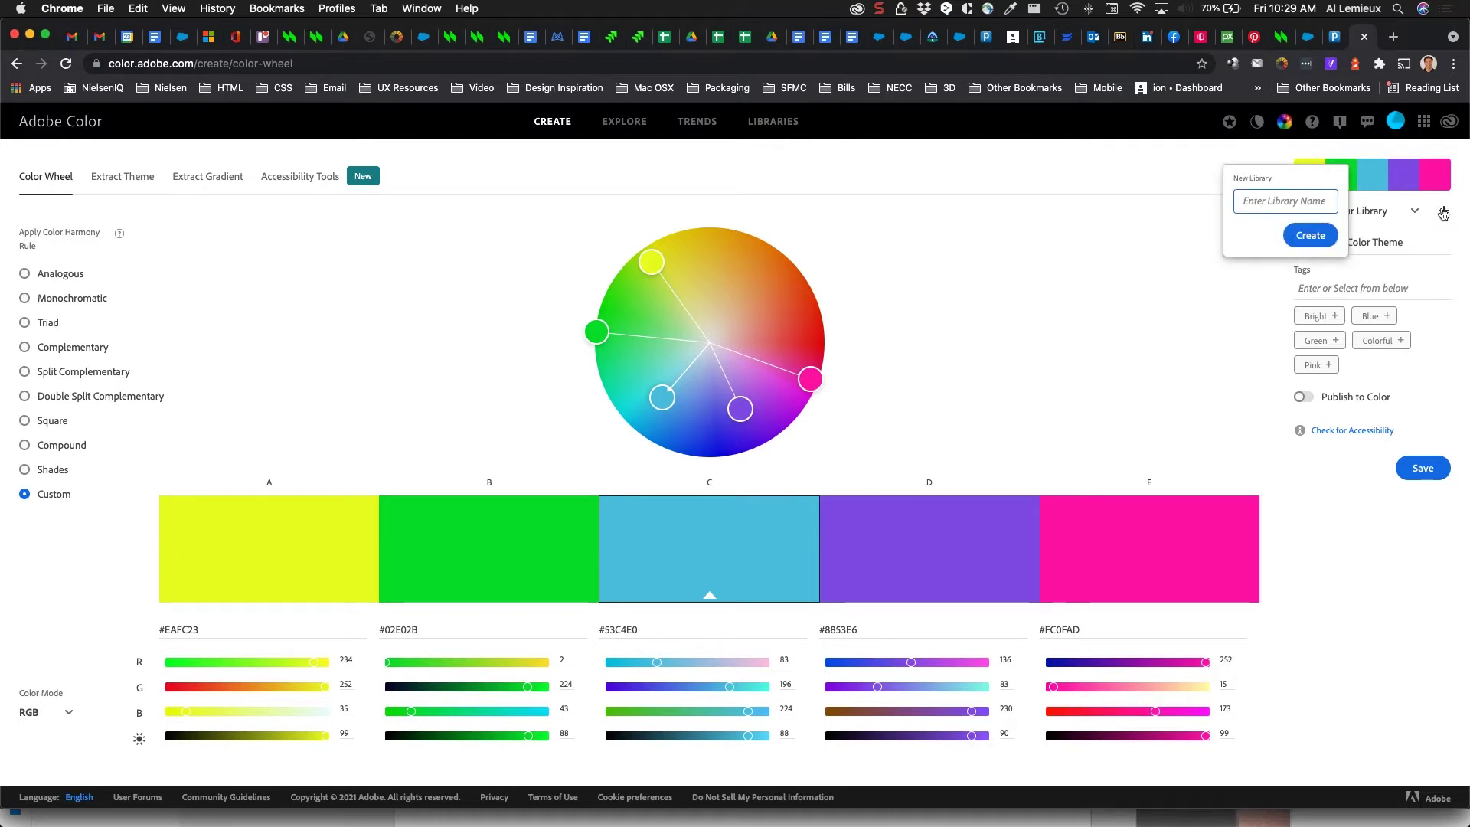
pyautogui.write('Theme')
pyautogui.press('Return')
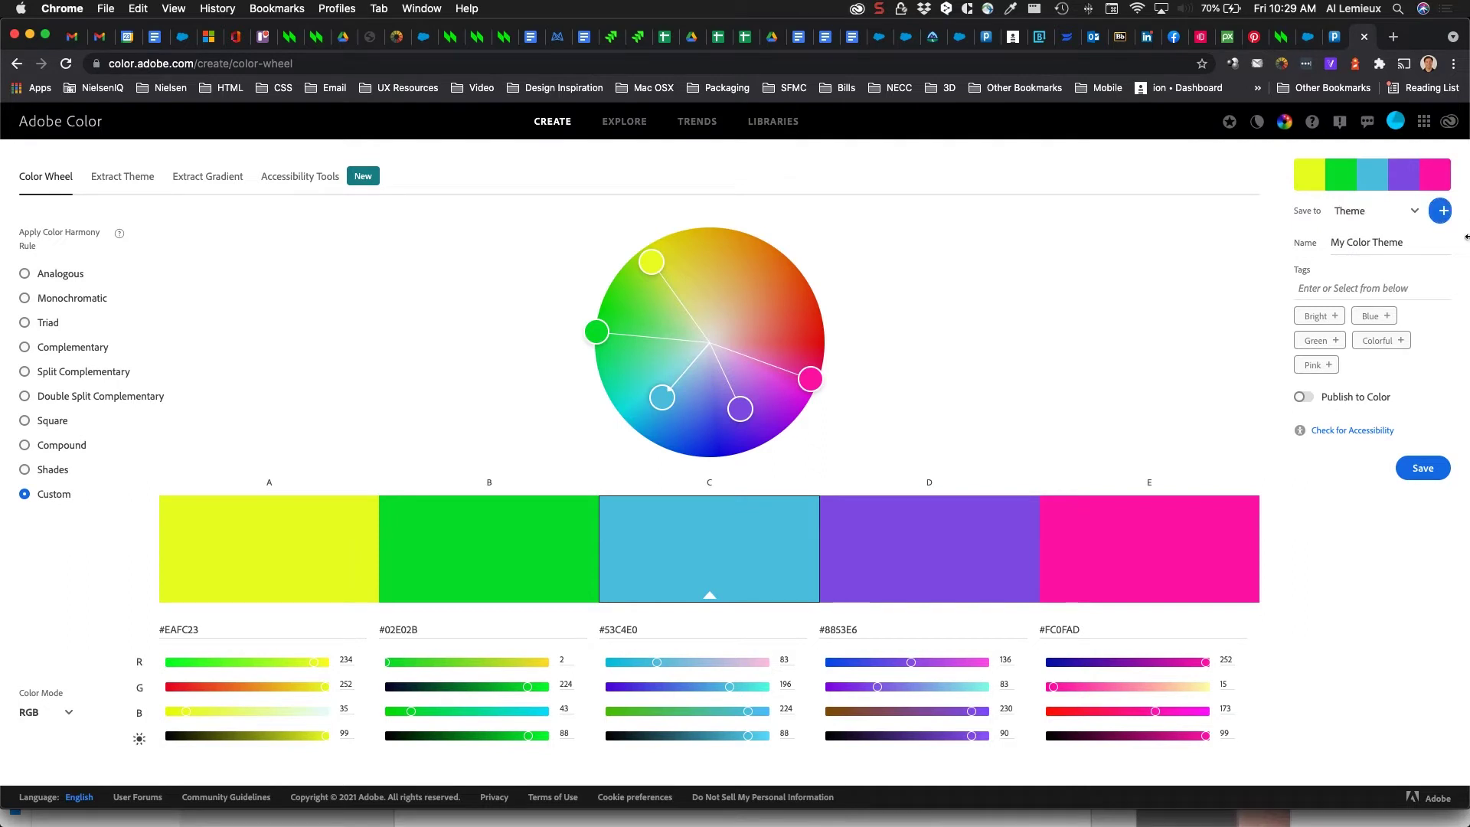
# - Rename the color theme as "App Theme"
pyautogui.click(1401, 243)
pyautogui.moveTo(1411, 243); pyautogui.dragTo(1286, 243)
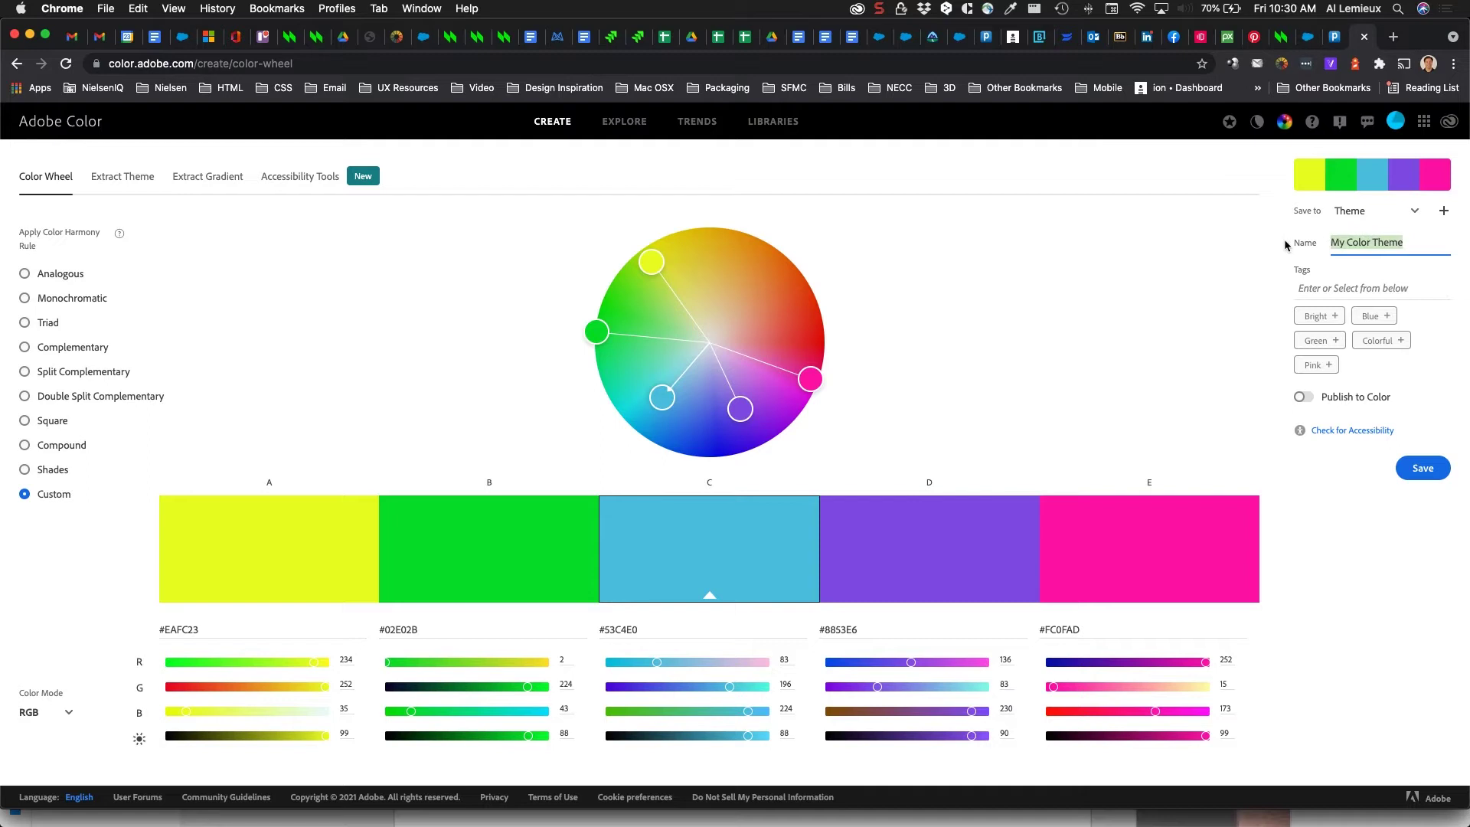
pyautogui.write('App Theme')
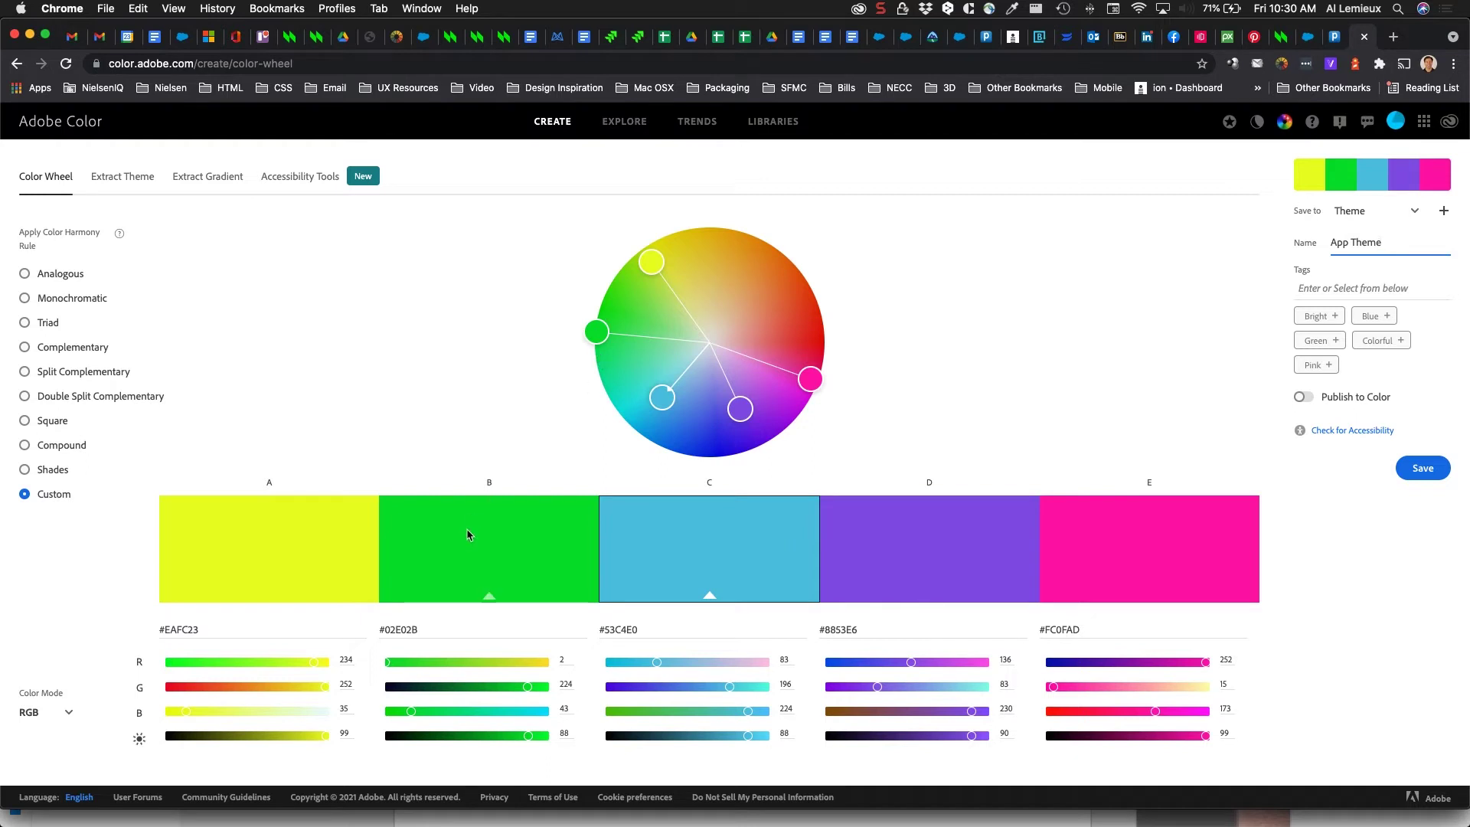
# - Shift color B on the wheel to the green #01E061
pyautogui.moveTo(597, 331); pyautogui.dragTo(574, 354)
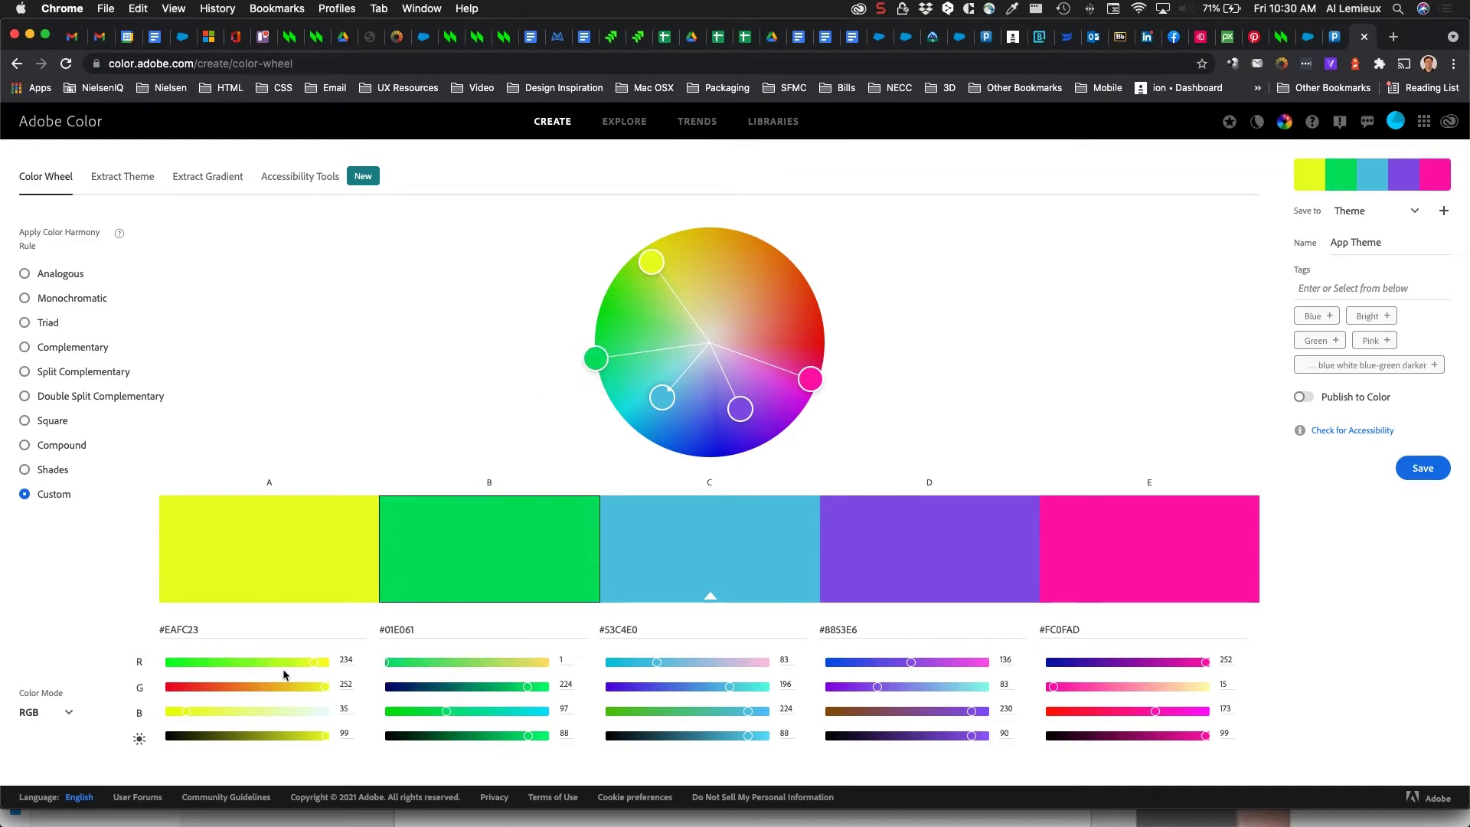
# - View the color sliders in CMYK, HSB and LAB modes, and set the color mode back to RGB
pyautogui.click(66, 712)
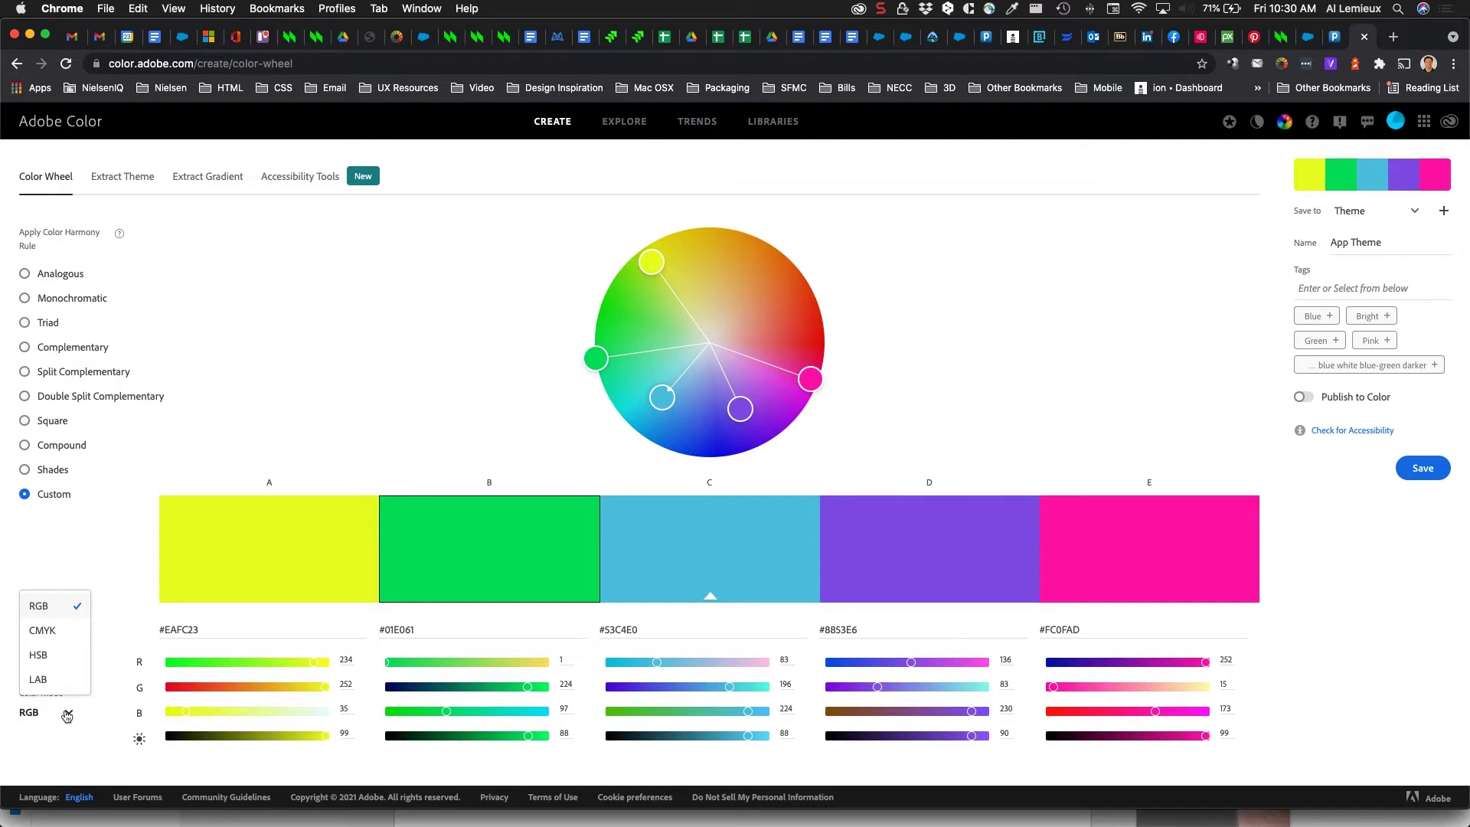
pyautogui.click(66, 635)
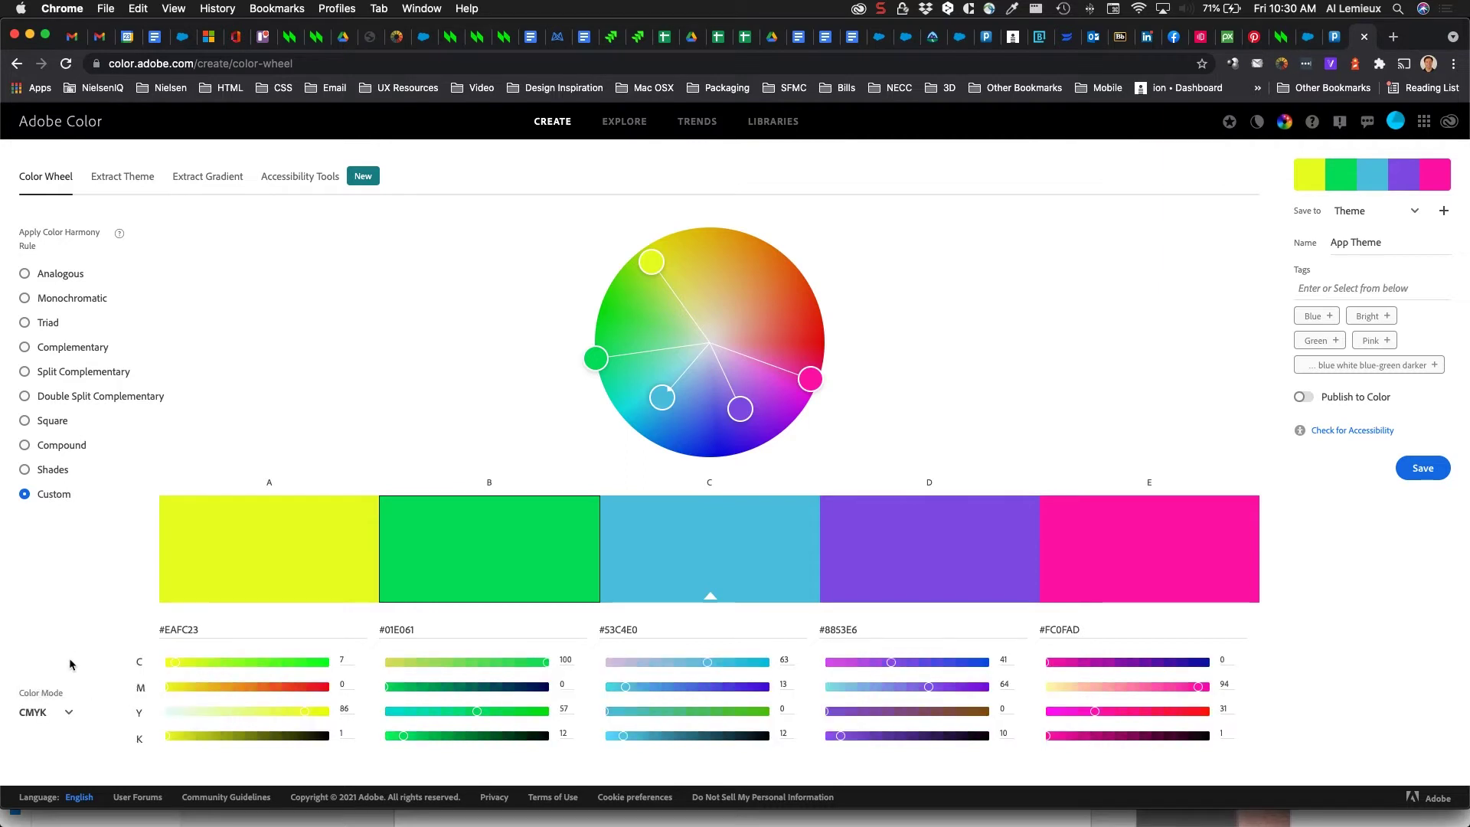
pyautogui.click(68, 714)
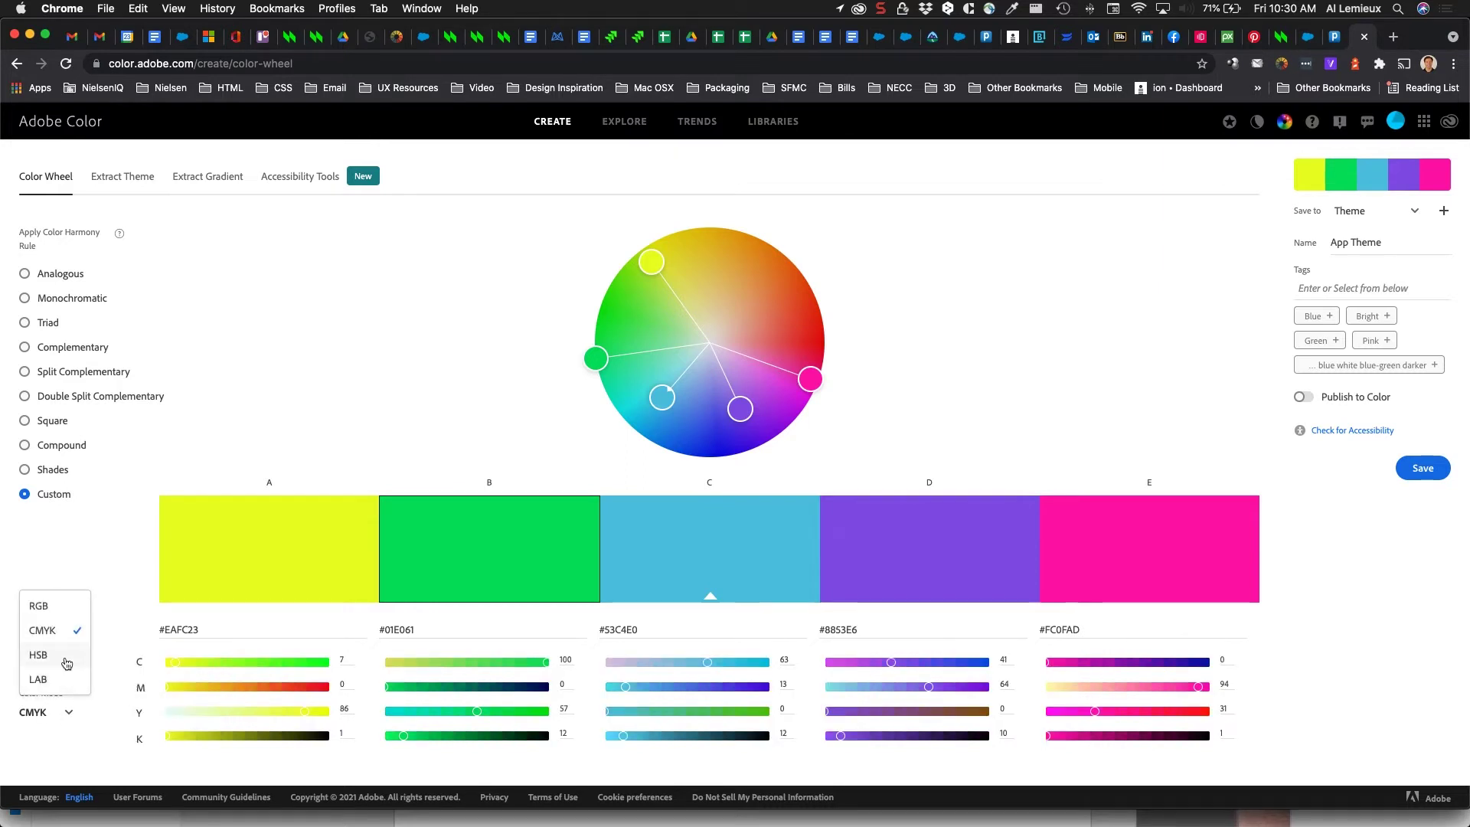
pyautogui.click(64, 655)
pyautogui.click(68, 713)
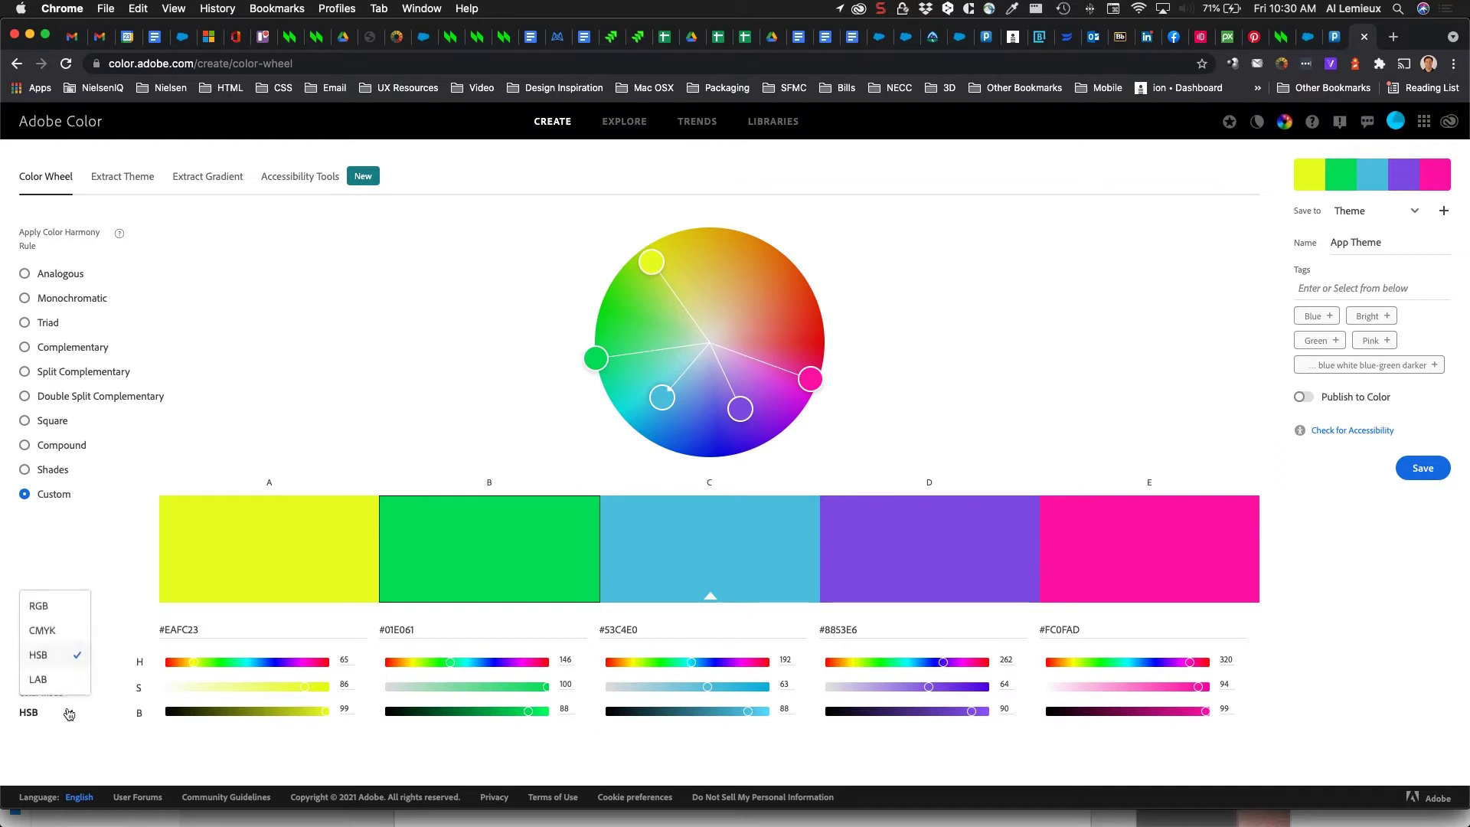
pyautogui.click(67, 684)
pyautogui.click(68, 713)
pyautogui.click(45, 605)
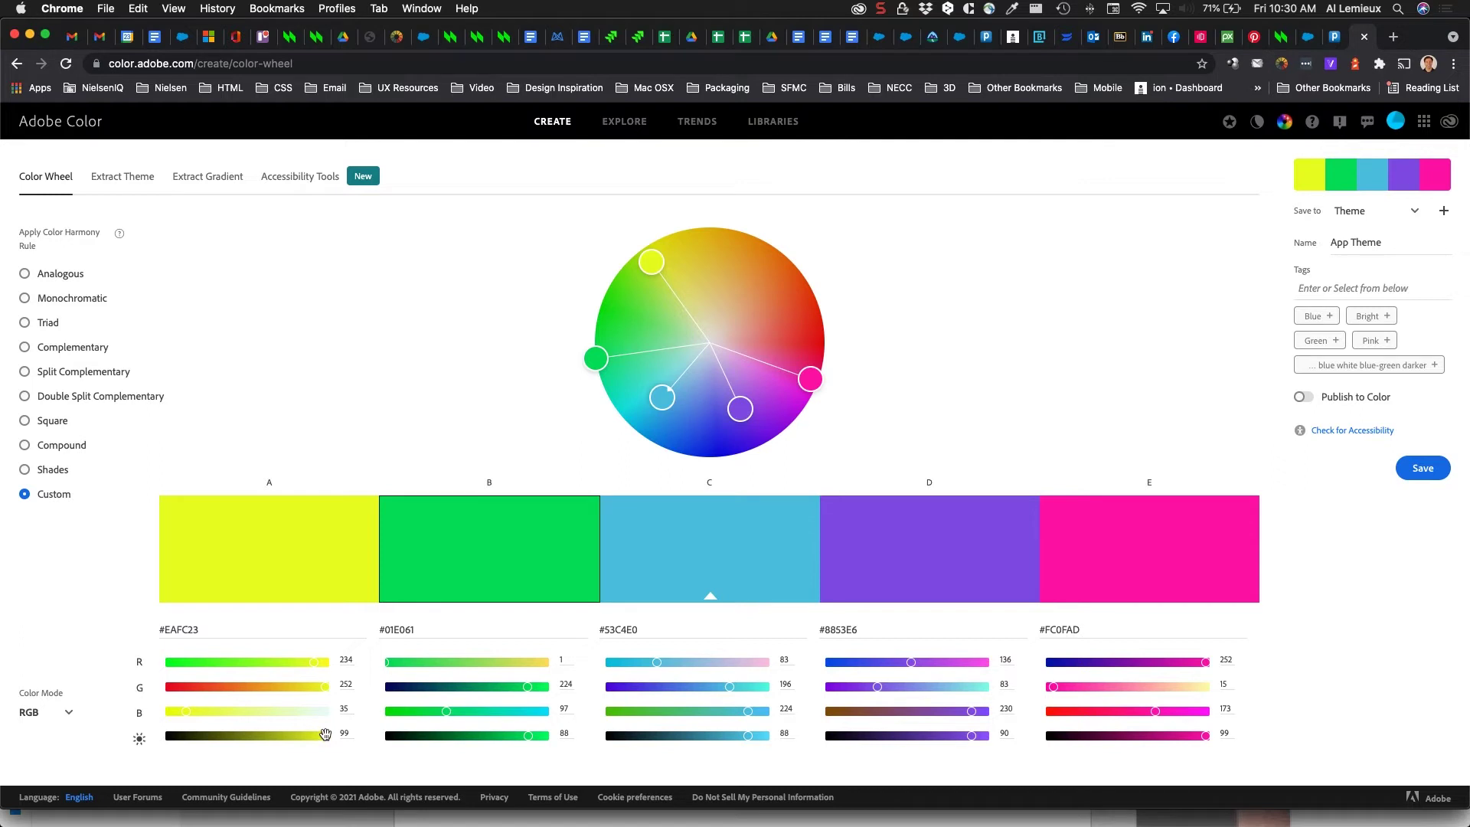
# - Shift color C on the wheel to the cyan #3FD0DF
pyautogui.moveTo(662, 398)
pyautogui.mouseDown()
pyautogui.moveTo(664, 366)
pyautogui.moveTo(649, 399)
pyautogui.mouseUp()
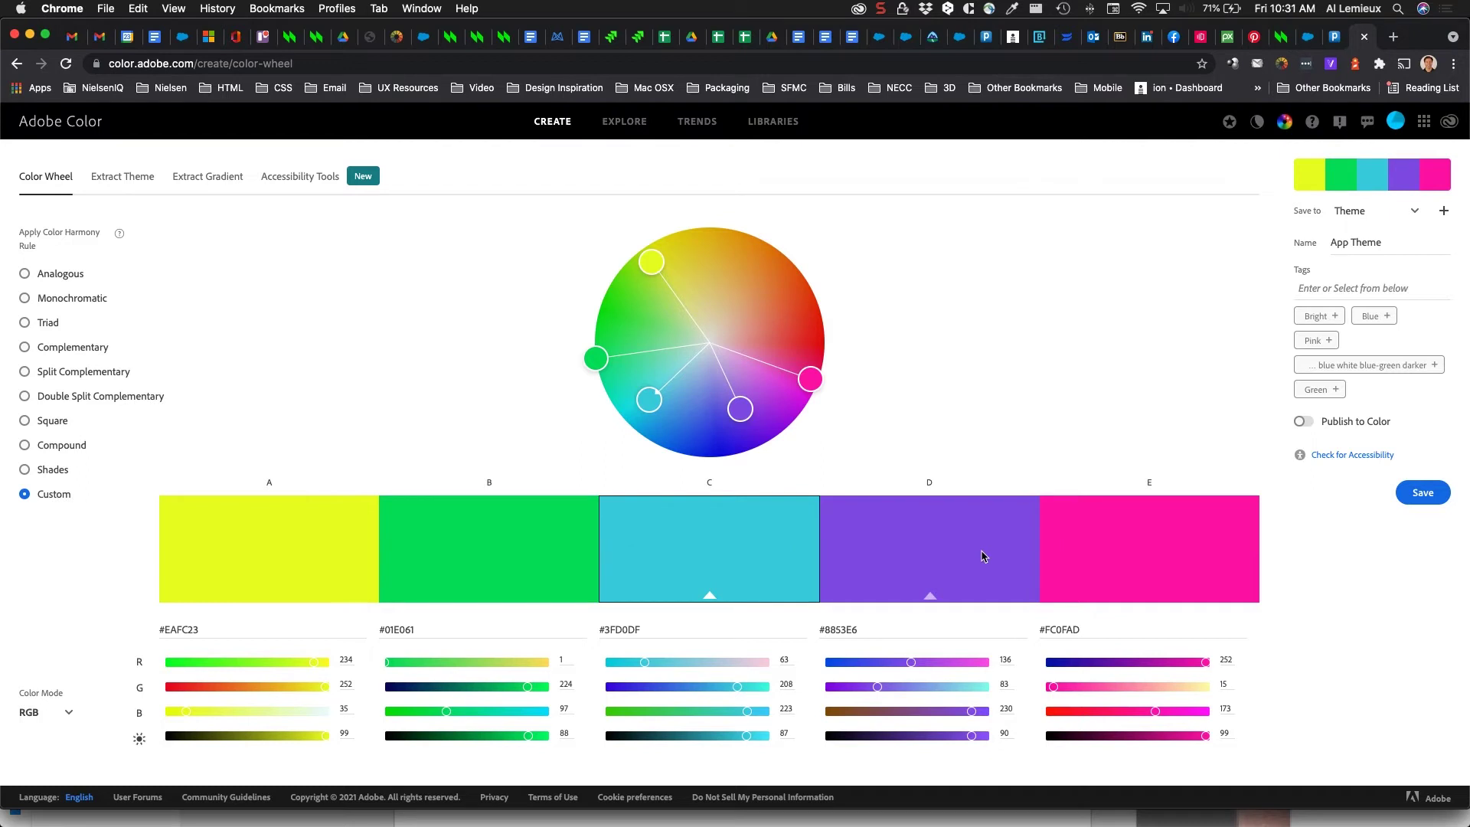
# - Switch to Adobe XD and copy the fill hex code of the third square under App Colors
pyautogui.press('super+Tab')
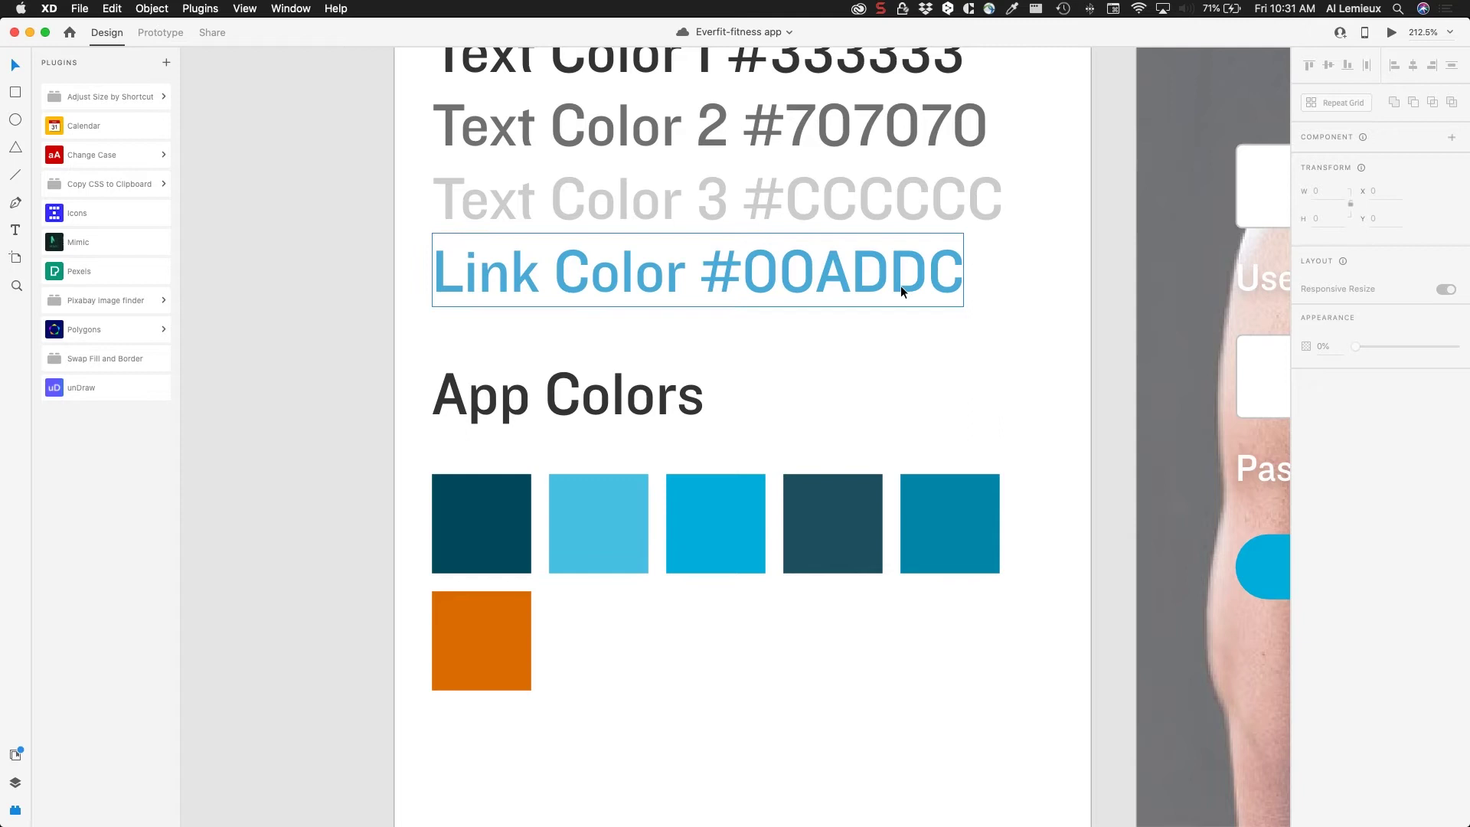
pyautogui.click(693, 518)
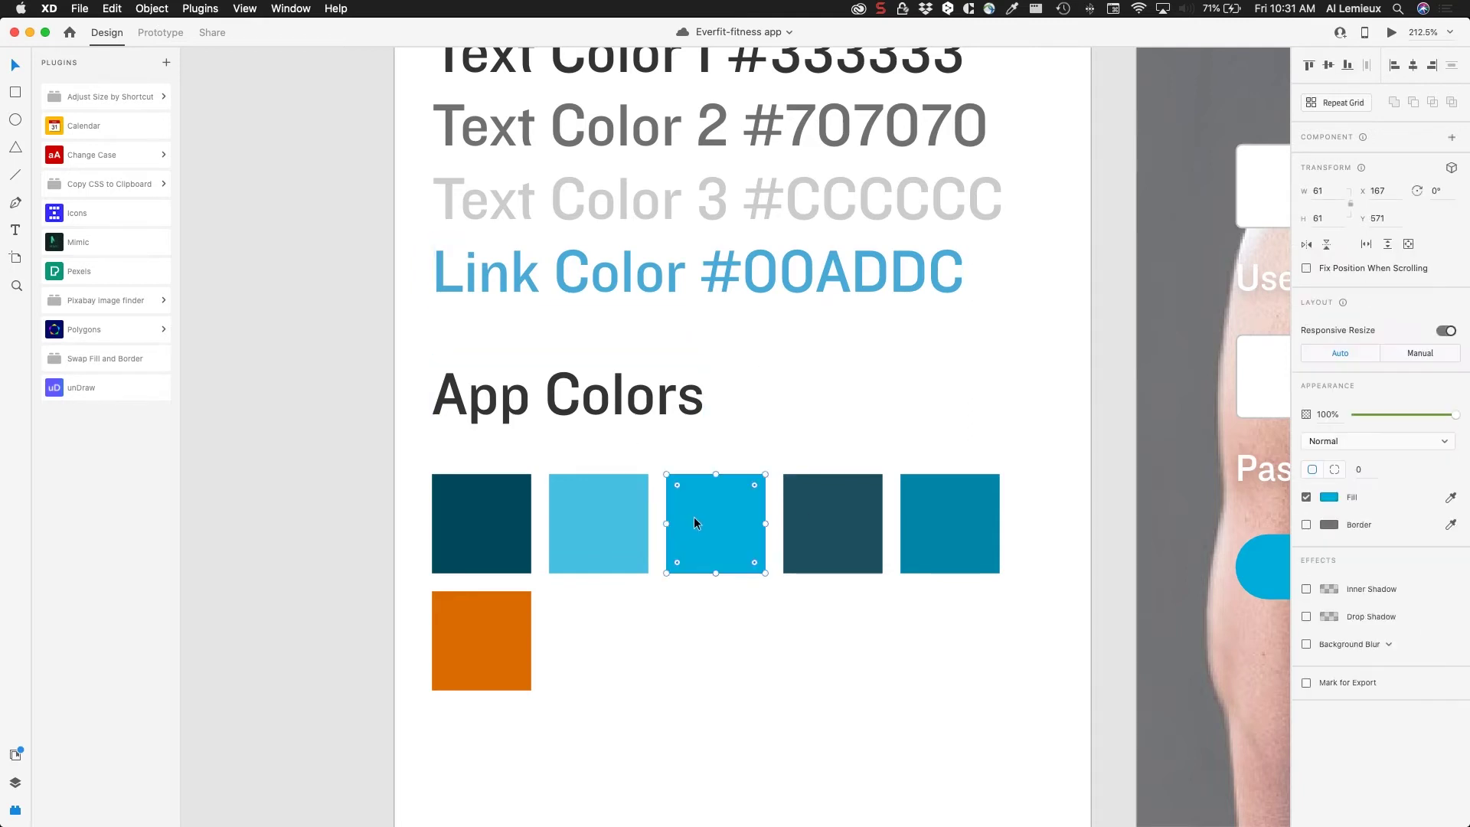
pyautogui.click(1335, 499)
pyautogui.press('super+c')
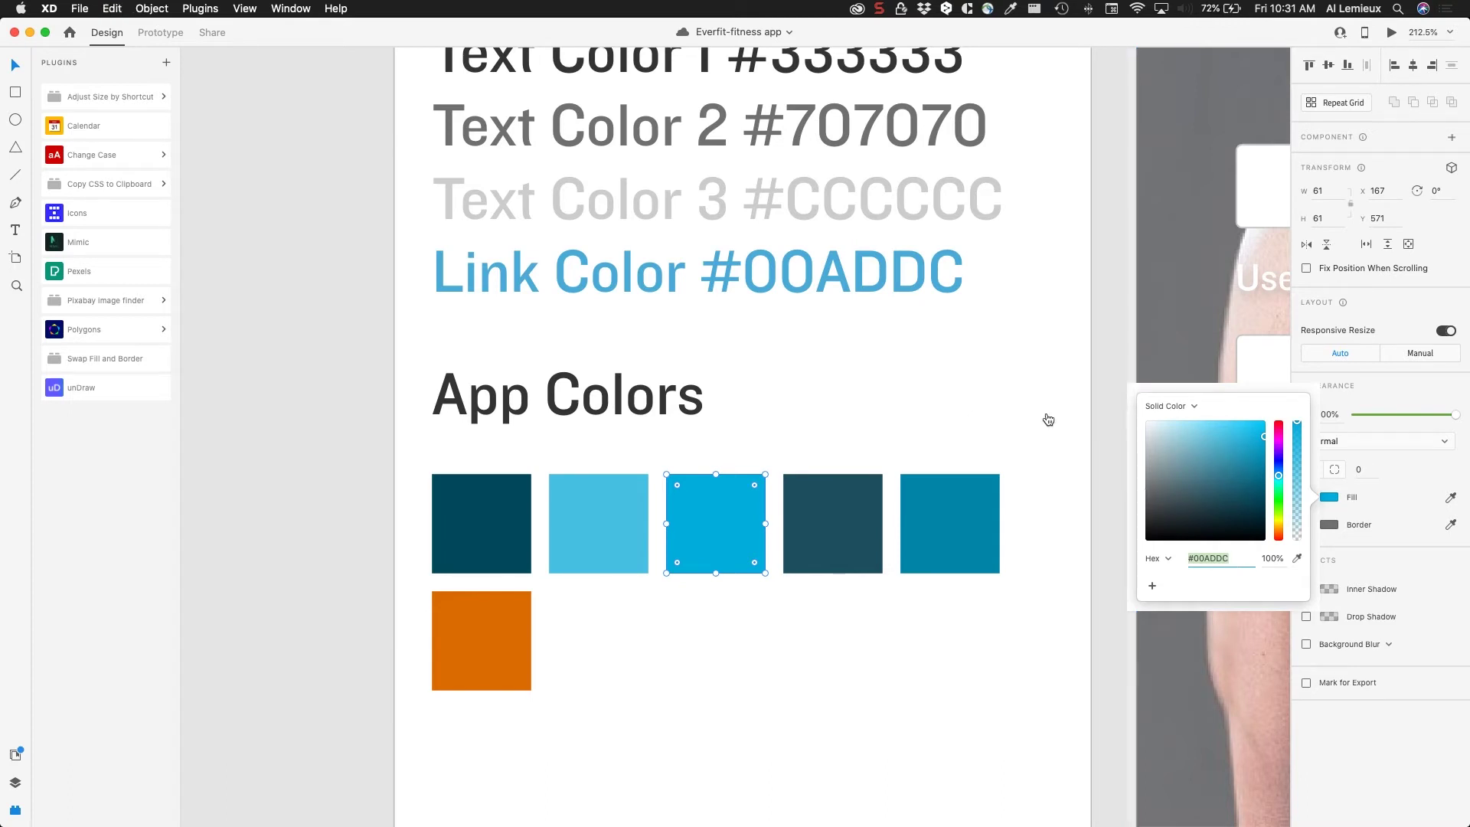
# - Switch back to Adobe Color in Chrome and set base color C to the copied hex code #00ADDC
pyautogui.press('super+Tab')
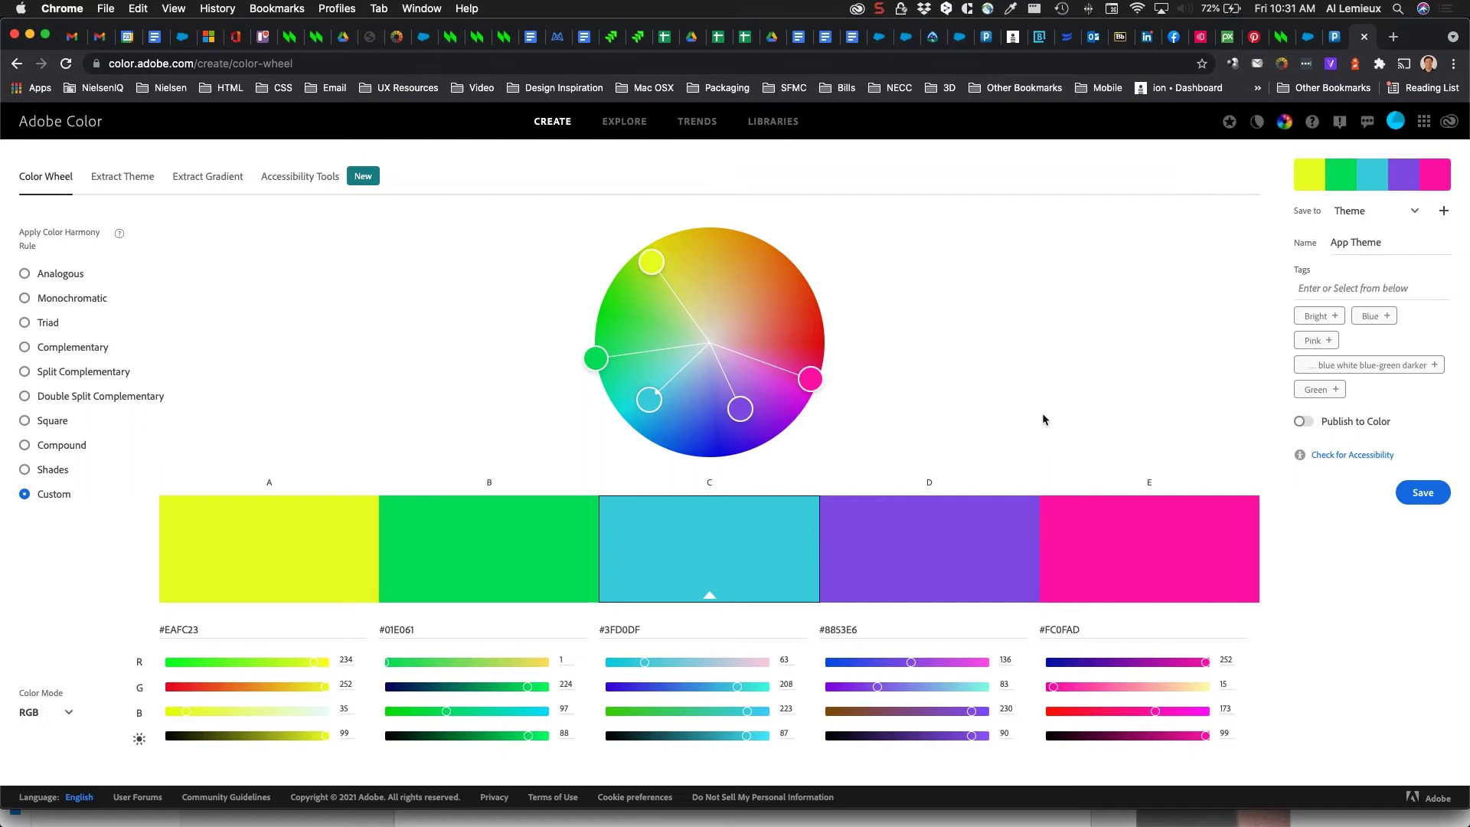
pyautogui.click(628, 631)
pyautogui.moveTo(635, 629); pyautogui.dragTo(598, 632)
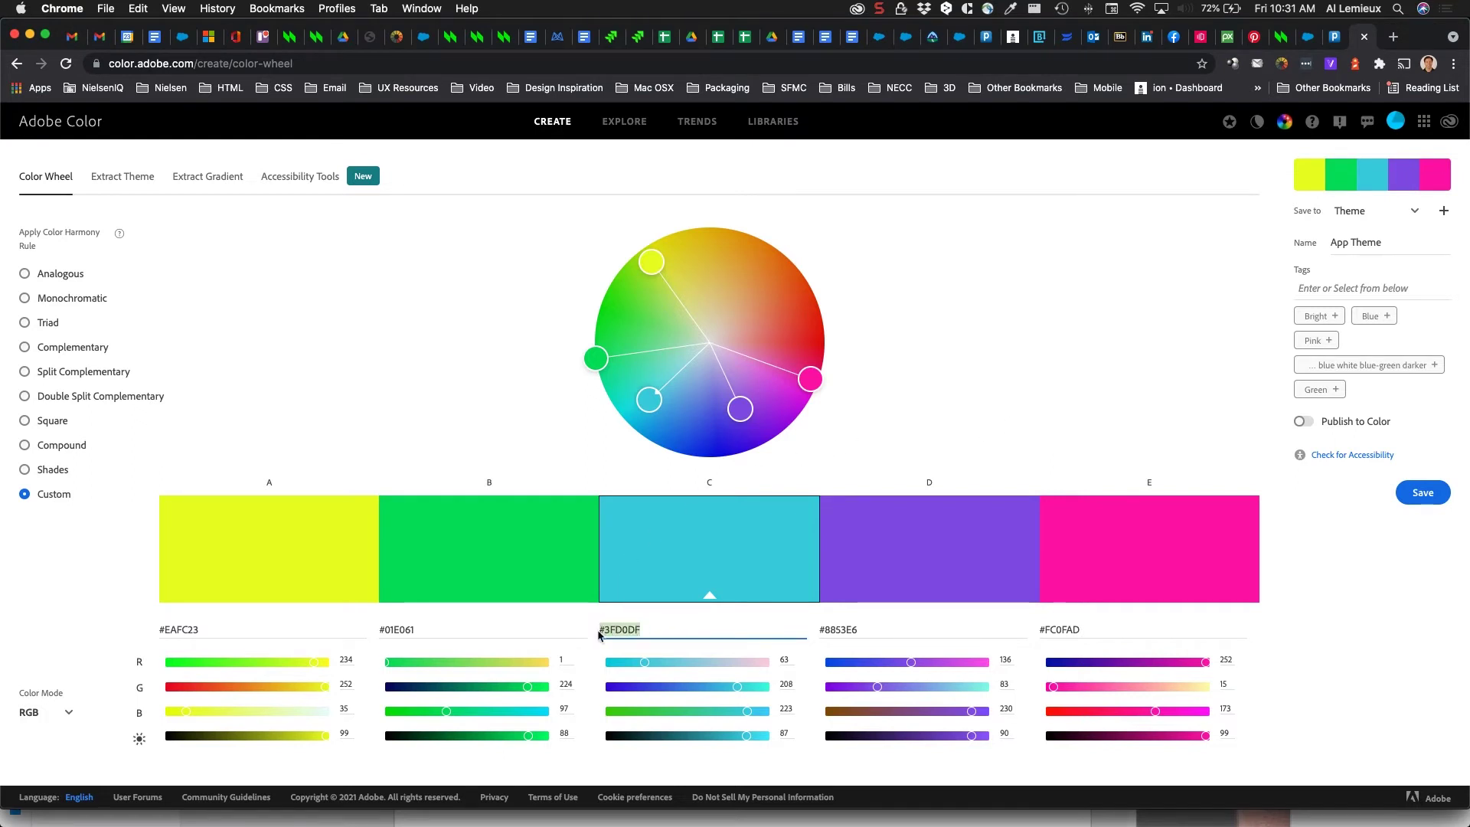
pyautogui.press('super+v')
pyautogui.press('Return')
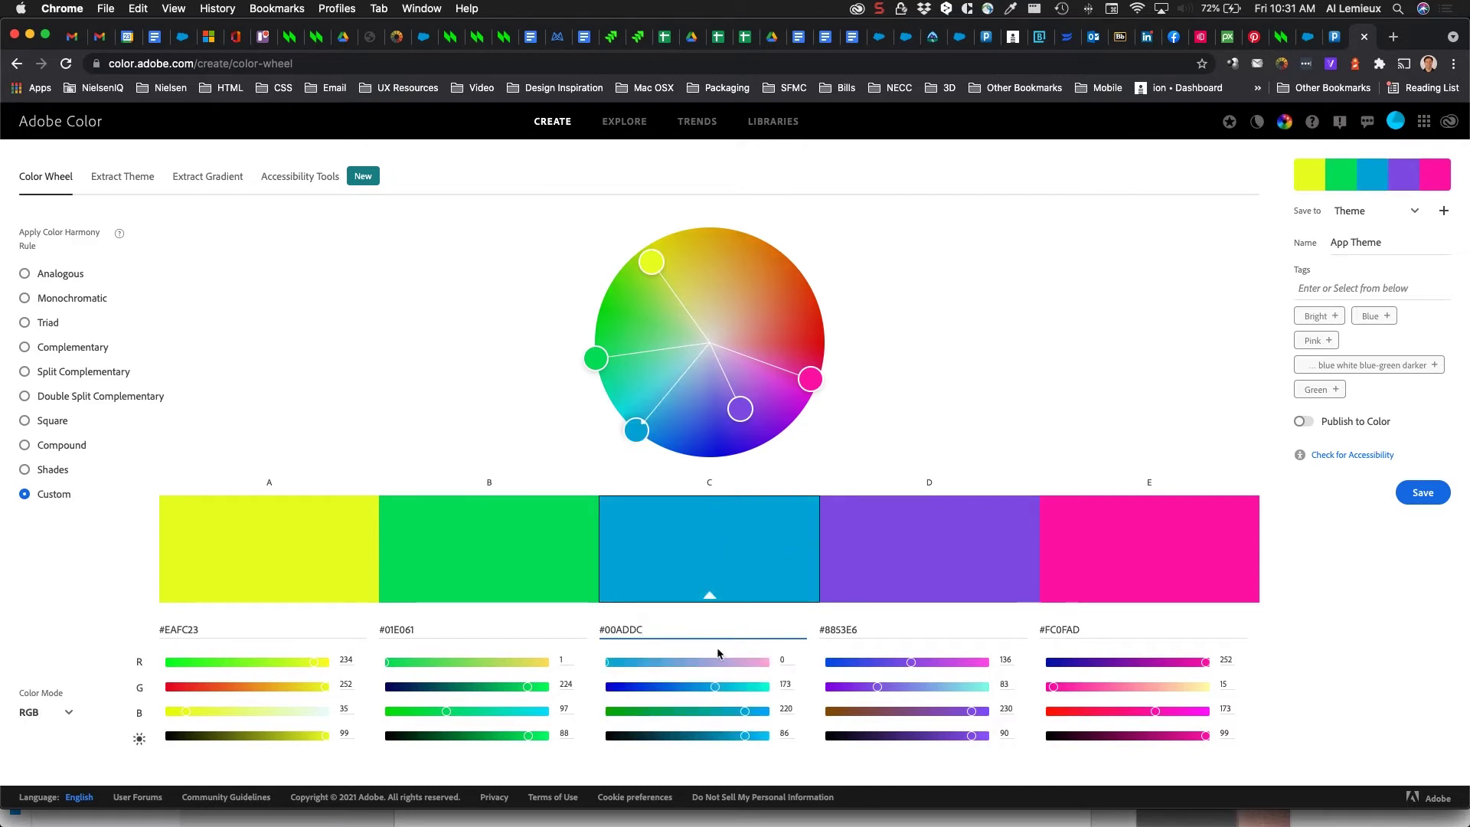
pyautogui.moveTo(710, 598)
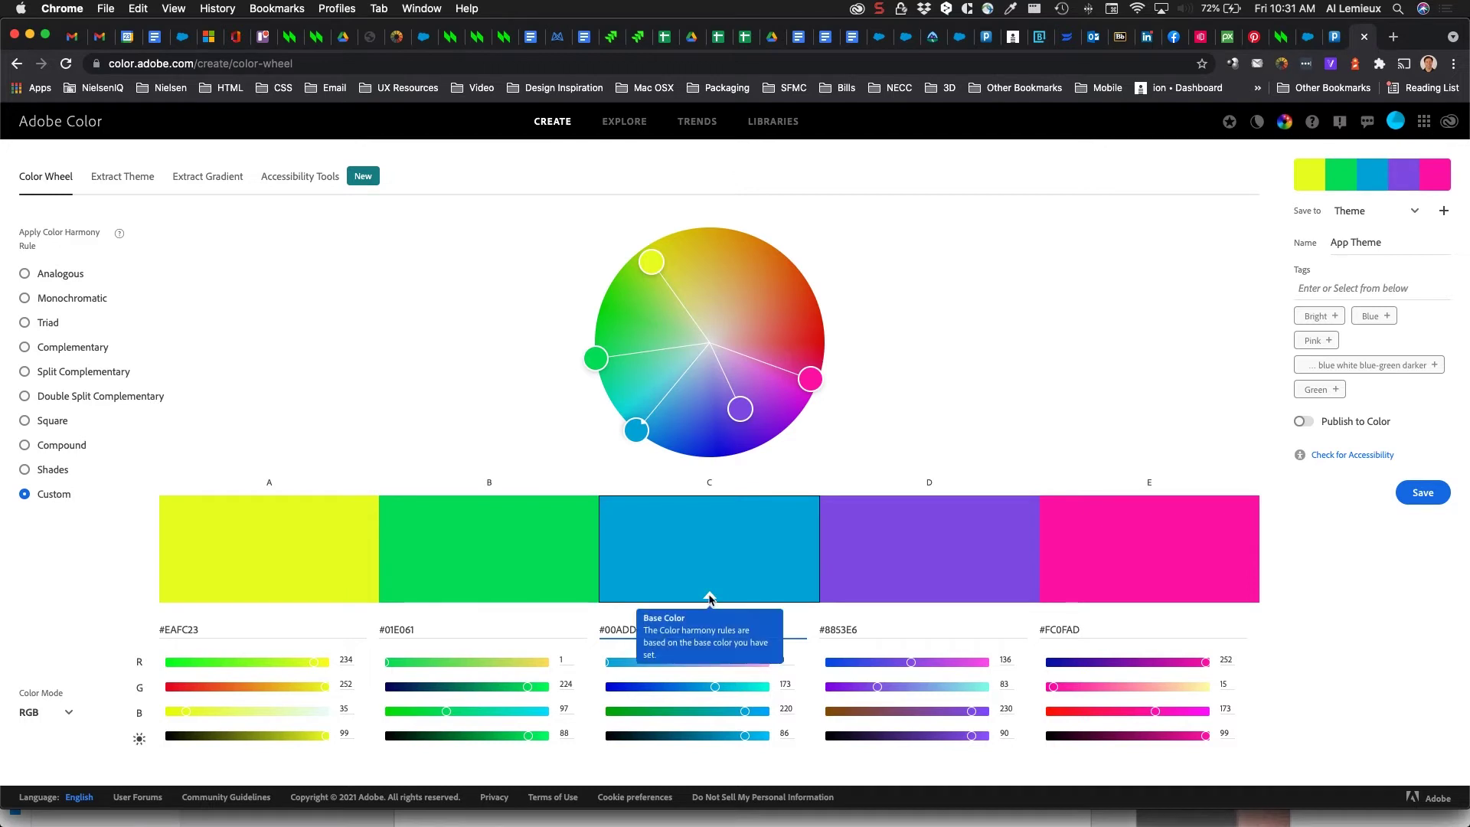
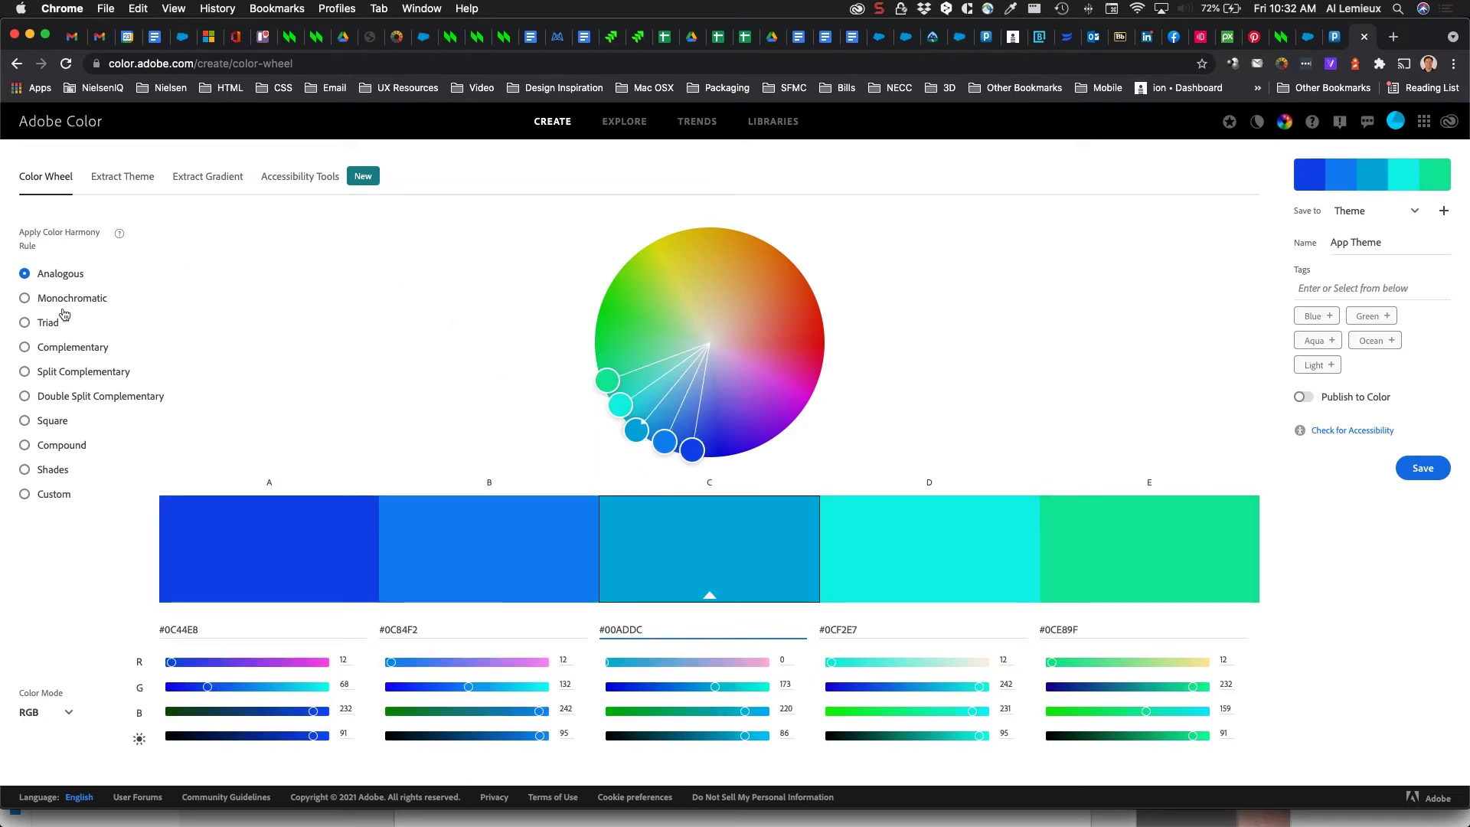
# - Try each color harmony rule from Monochromatic through Custom in turn on the base color #00ADDC
pyautogui.click(25, 299)
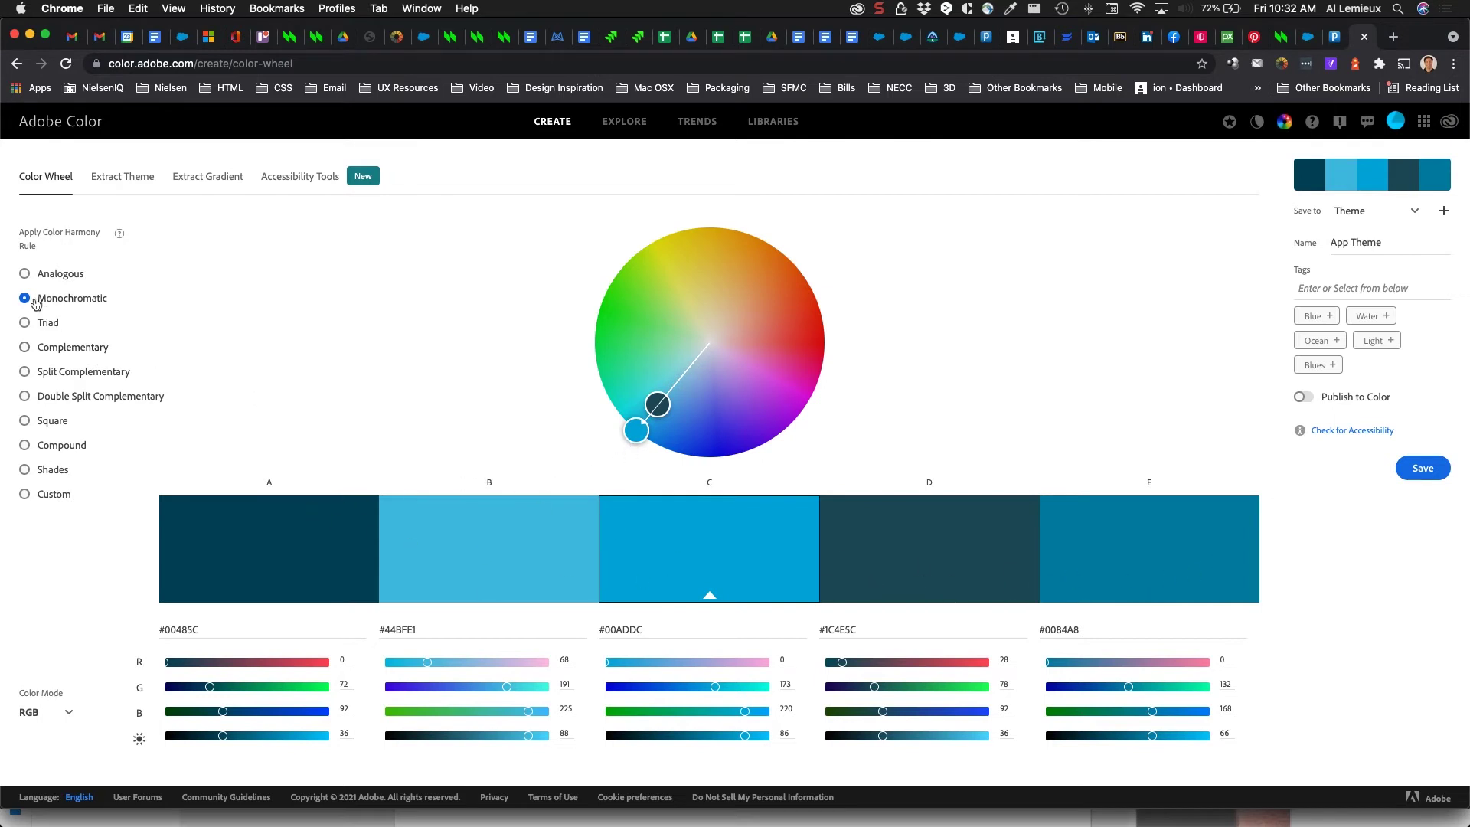
pyautogui.click(25, 323)
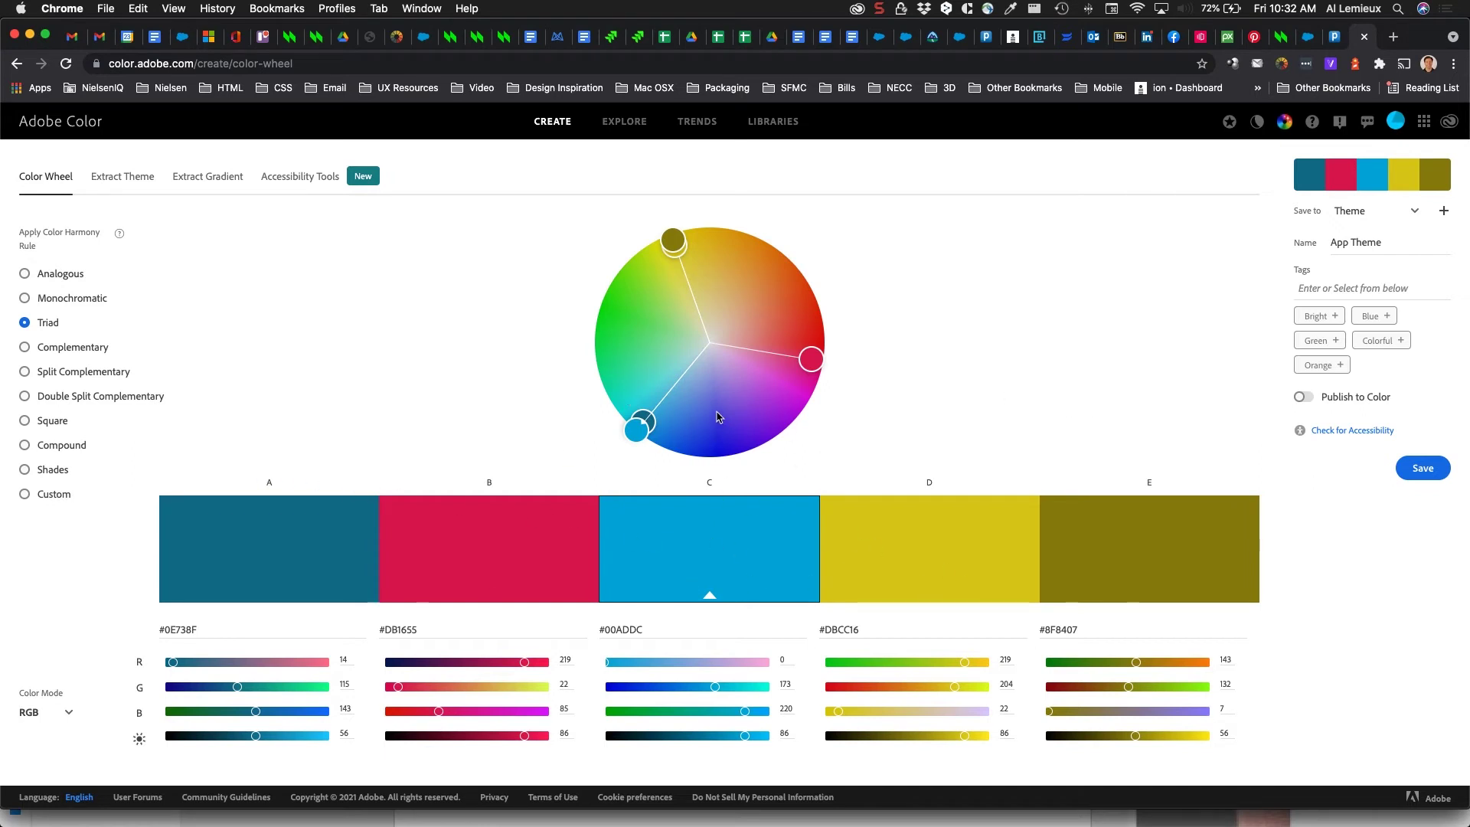
pyautogui.click(97, 350)
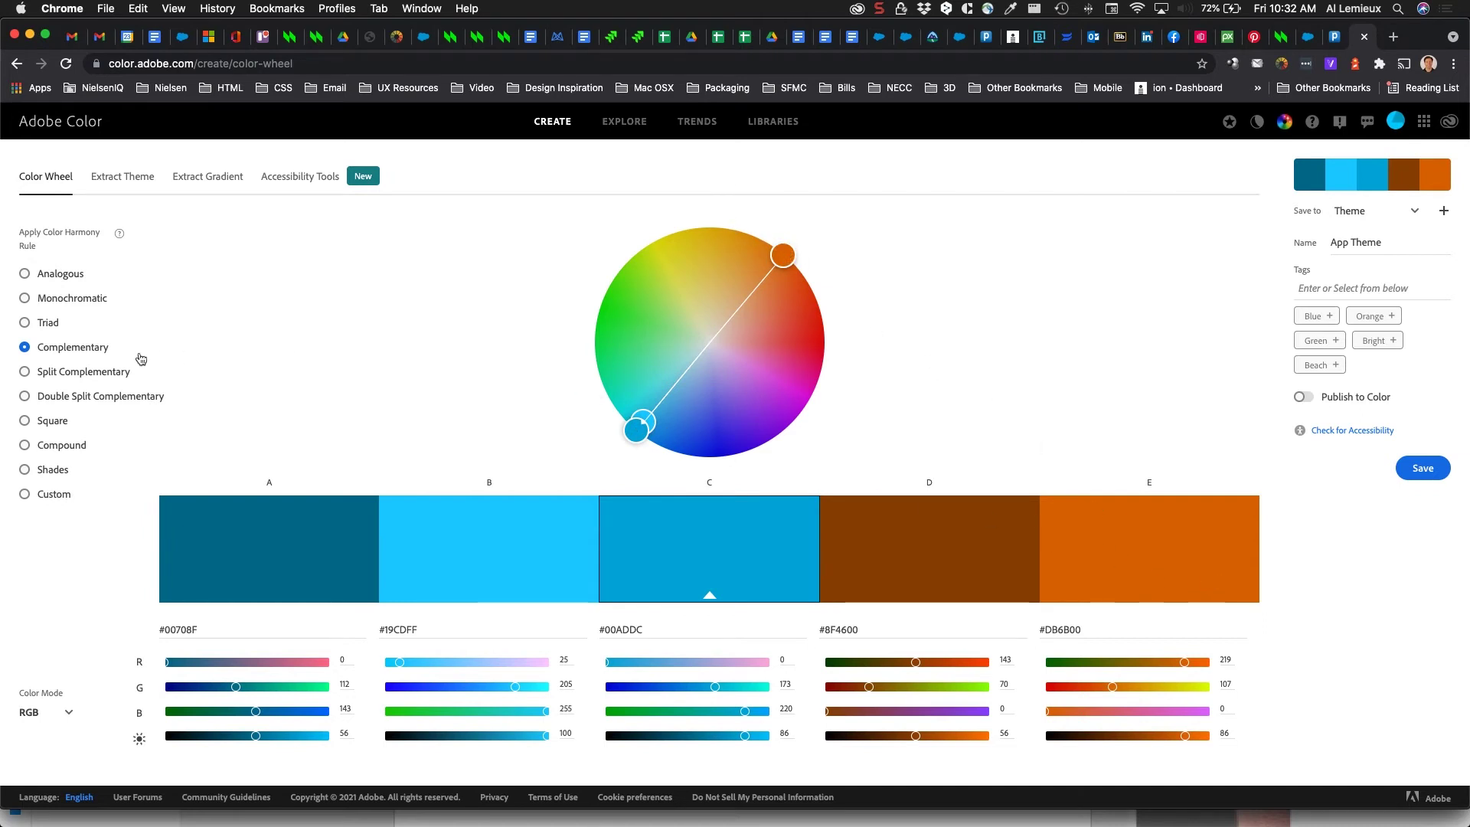
pyautogui.click(62, 379)
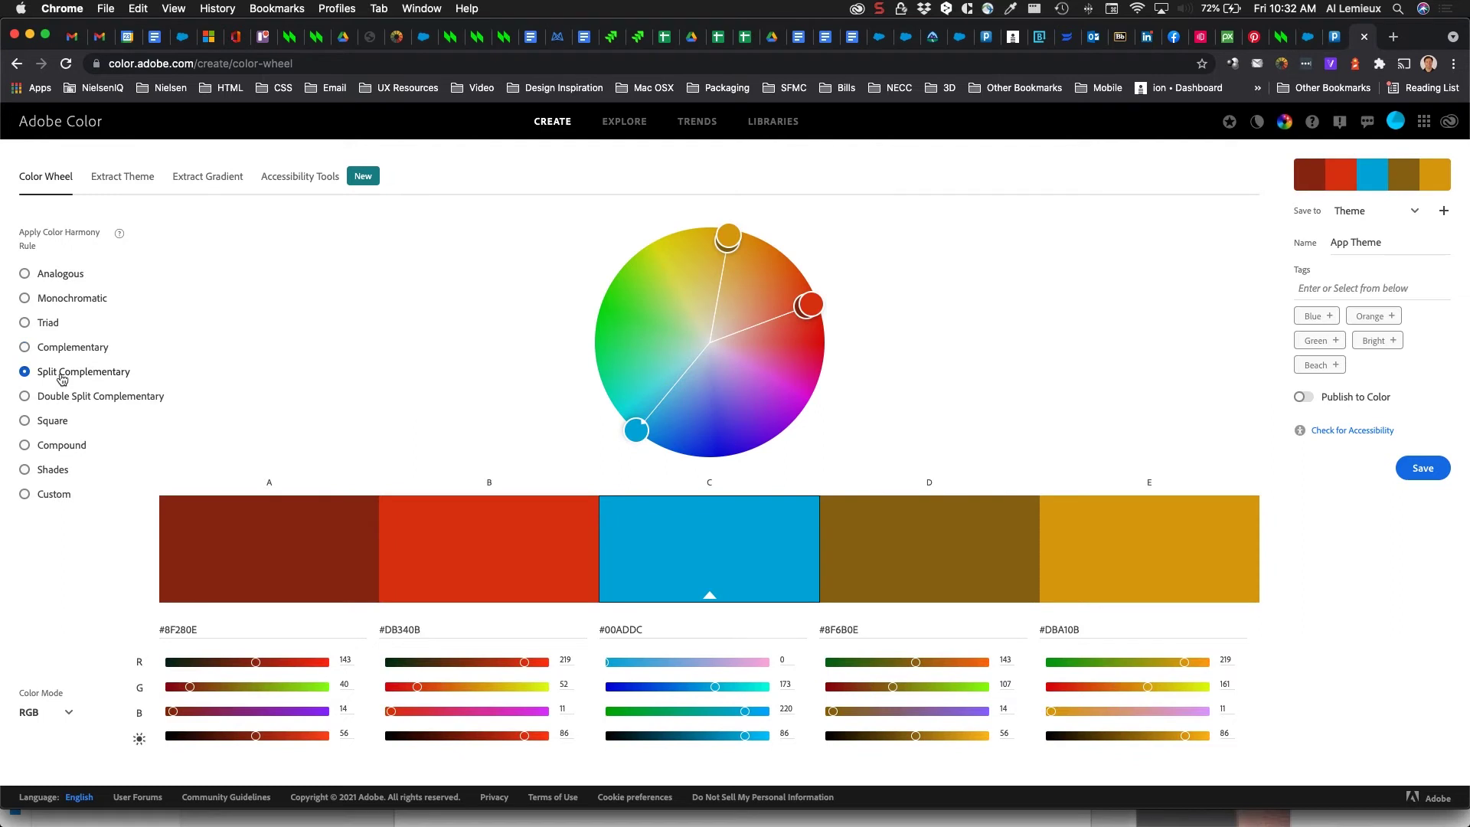
pyautogui.click(58, 399)
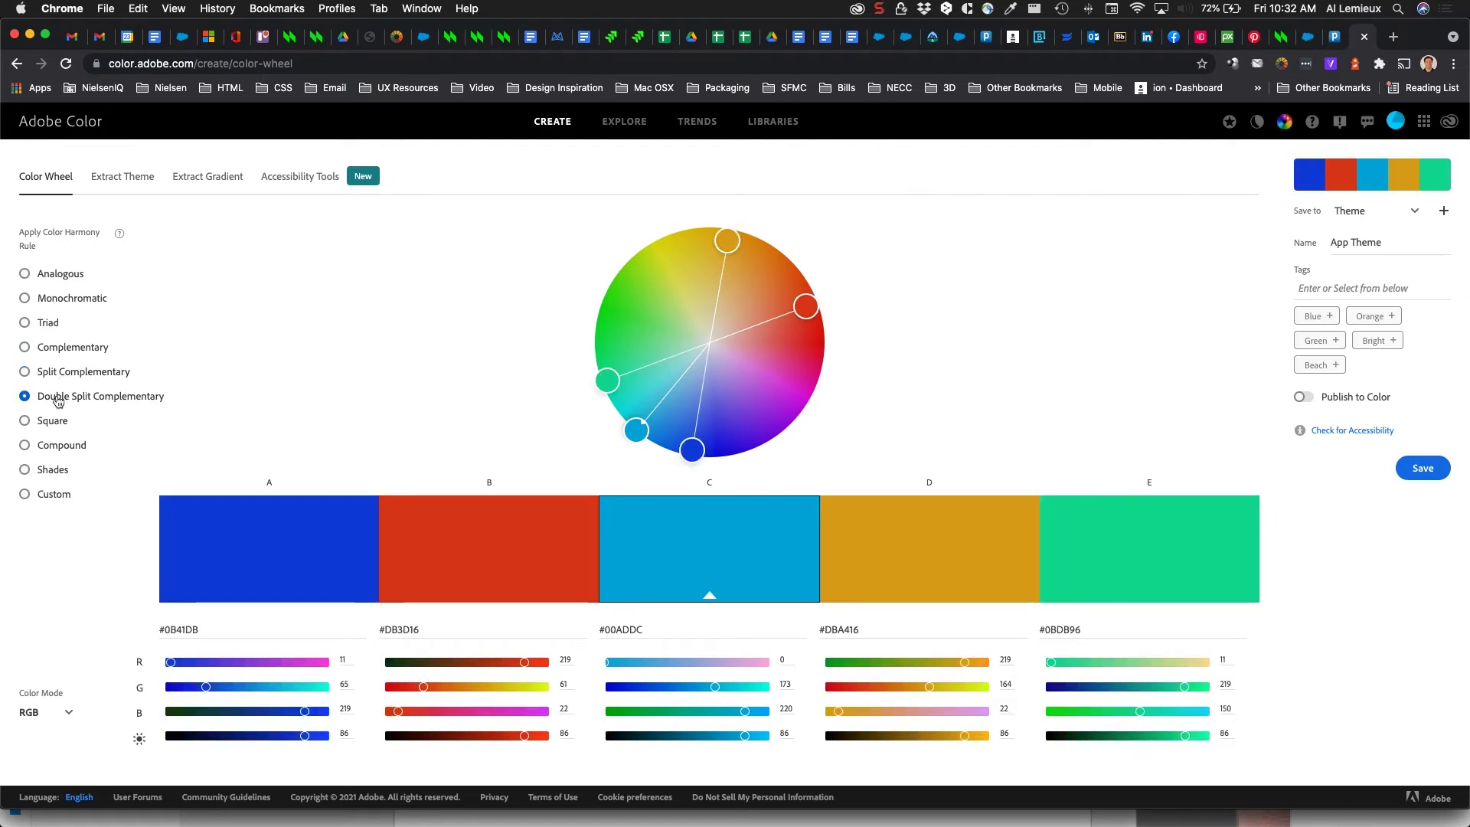
pyautogui.click(51, 422)
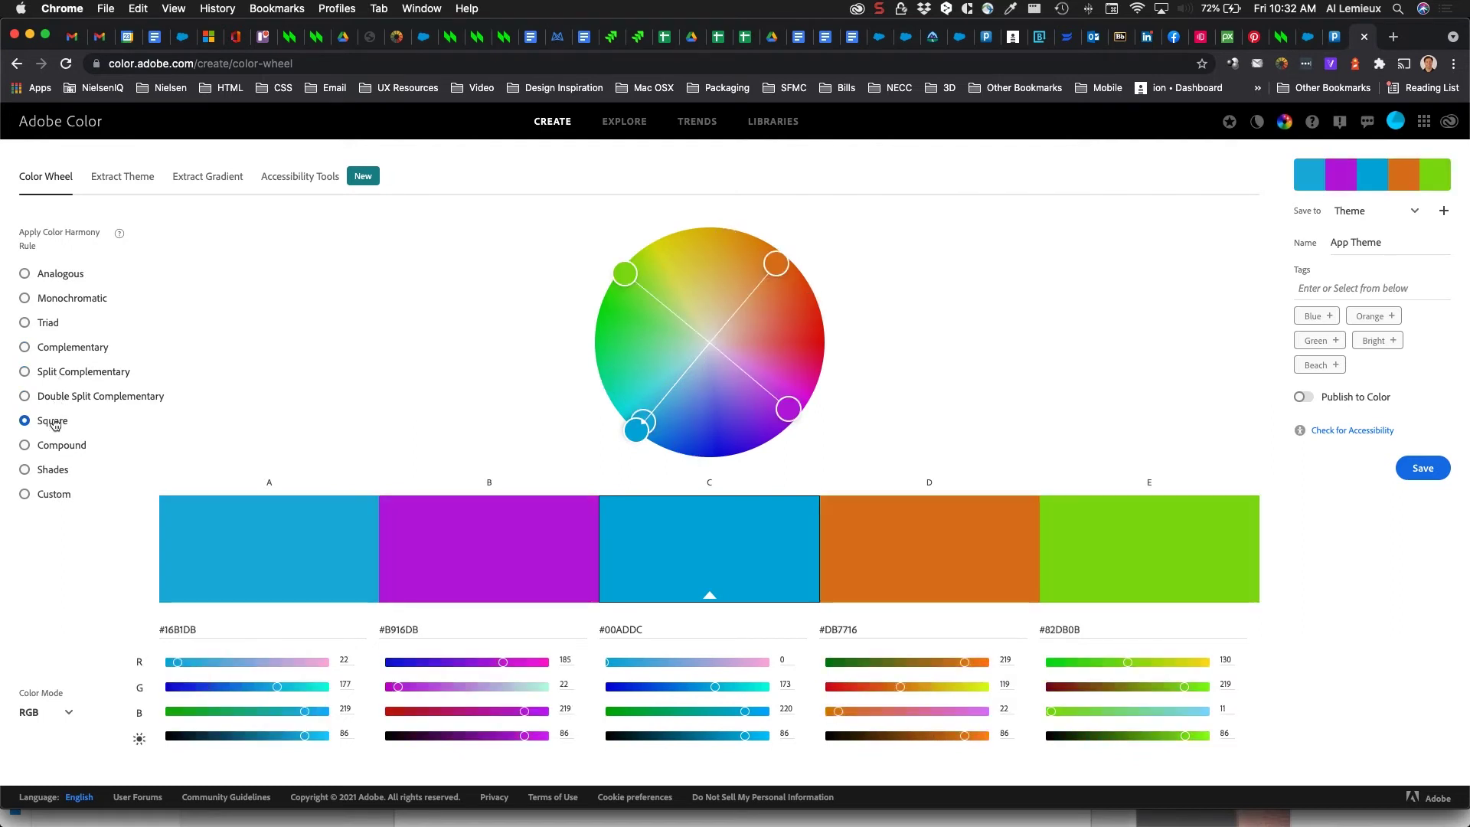
pyautogui.click(52, 446)
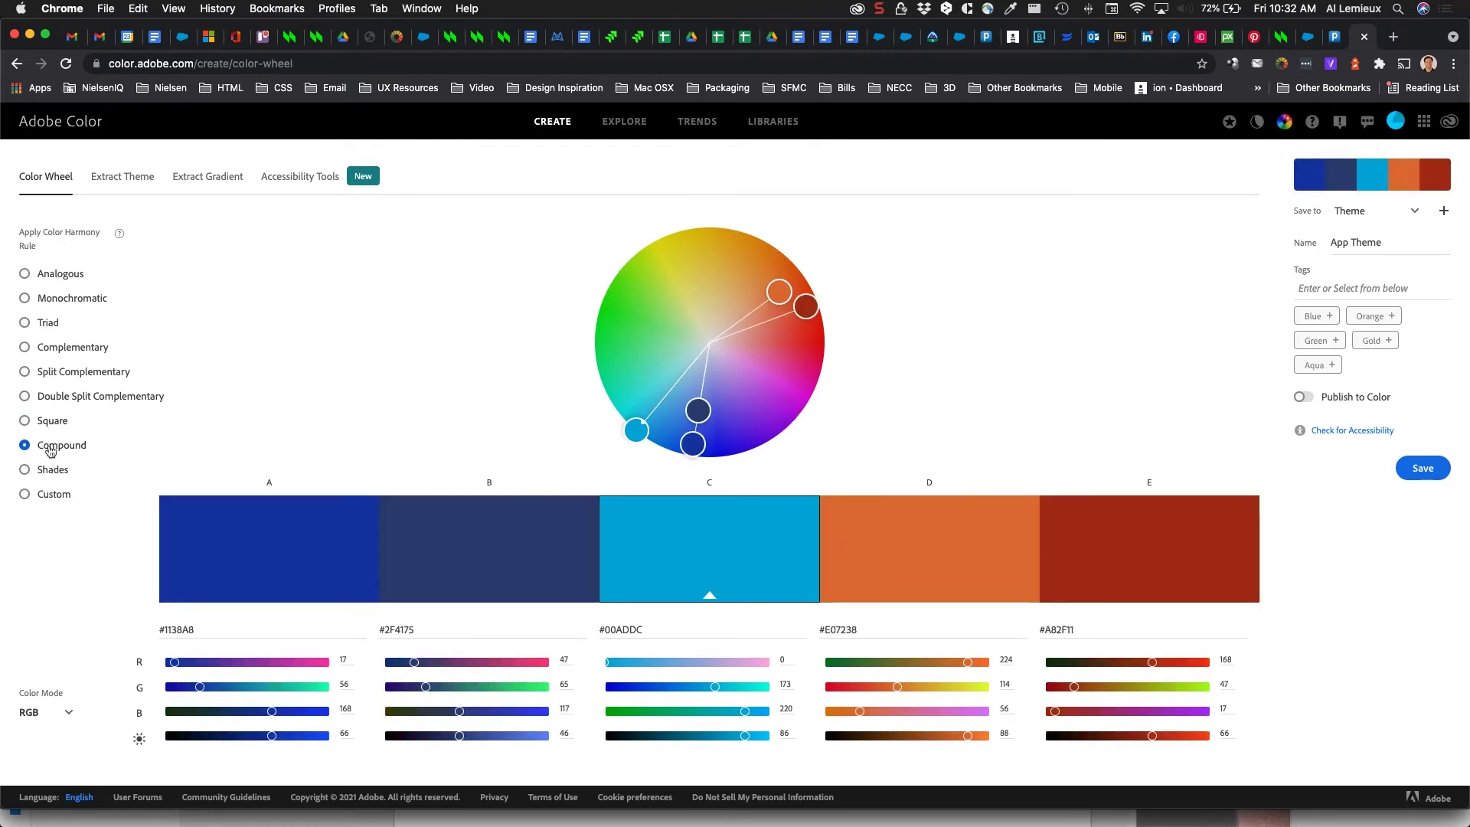
pyautogui.click(48, 472)
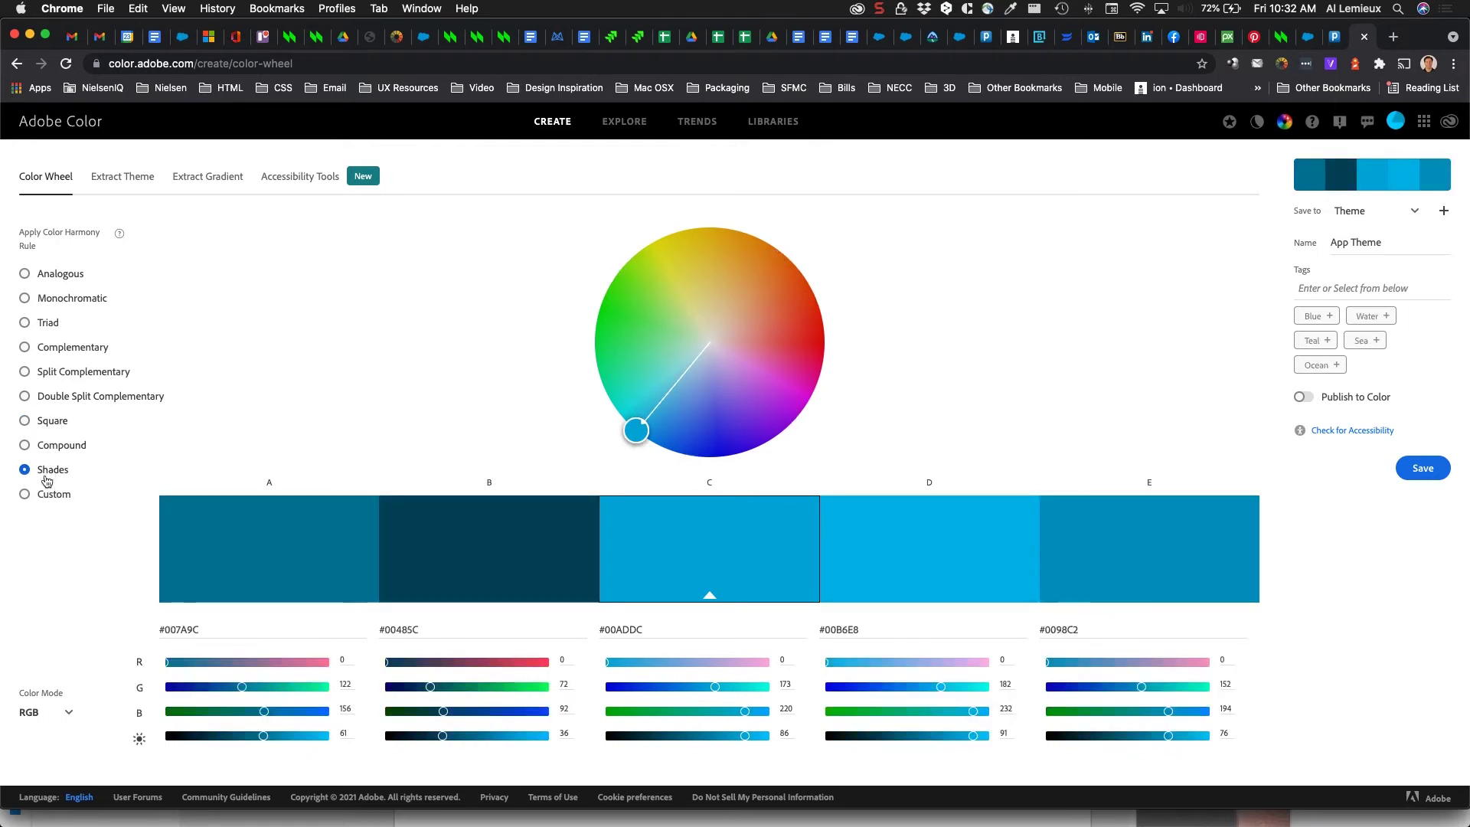
pyautogui.click(43, 497)
# - Apply the Shades harmony rule and save App Theme to the Theme library
pyautogui.click(45, 472)
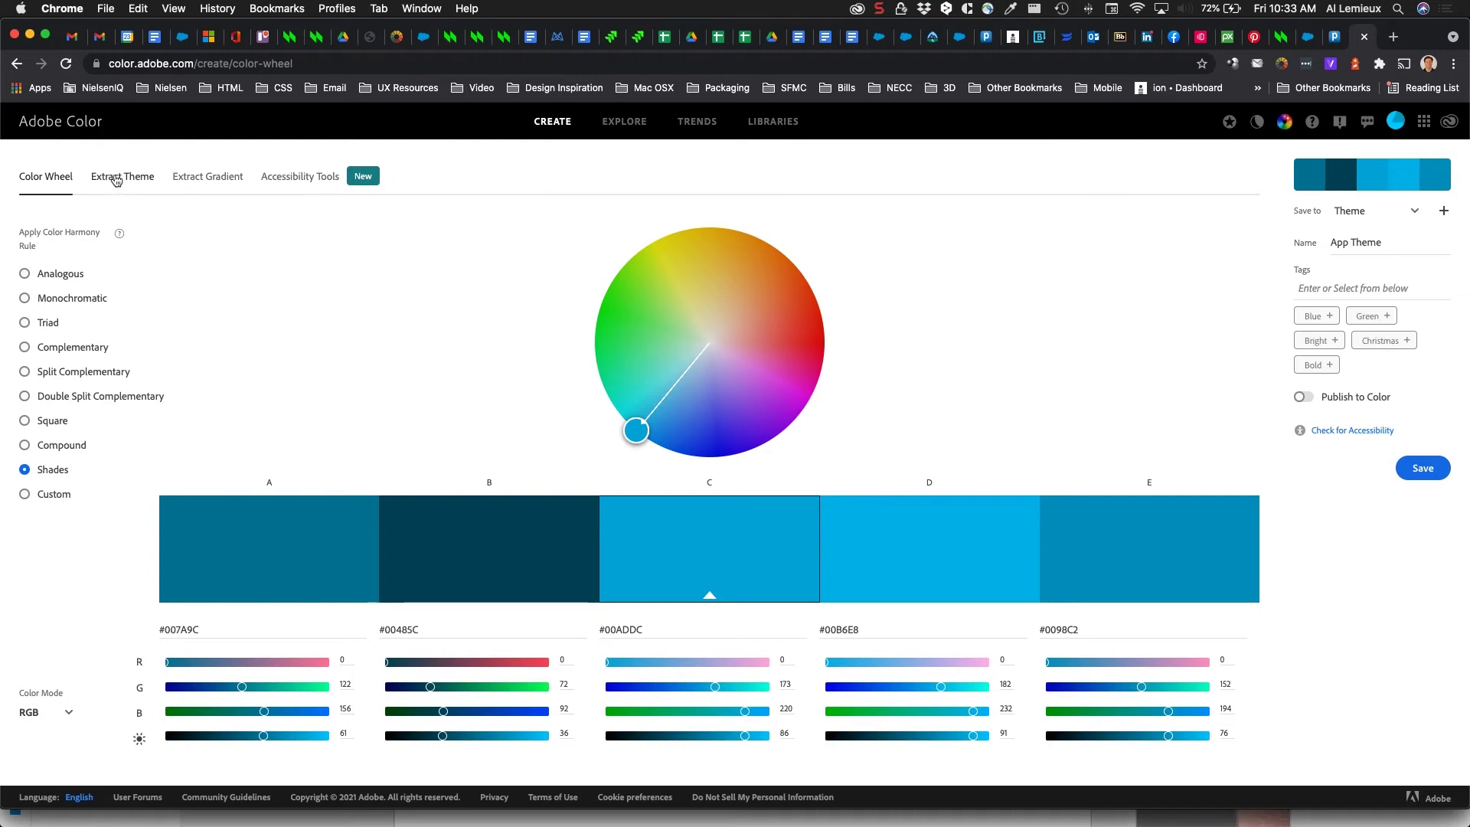
pyautogui.click(1418, 470)
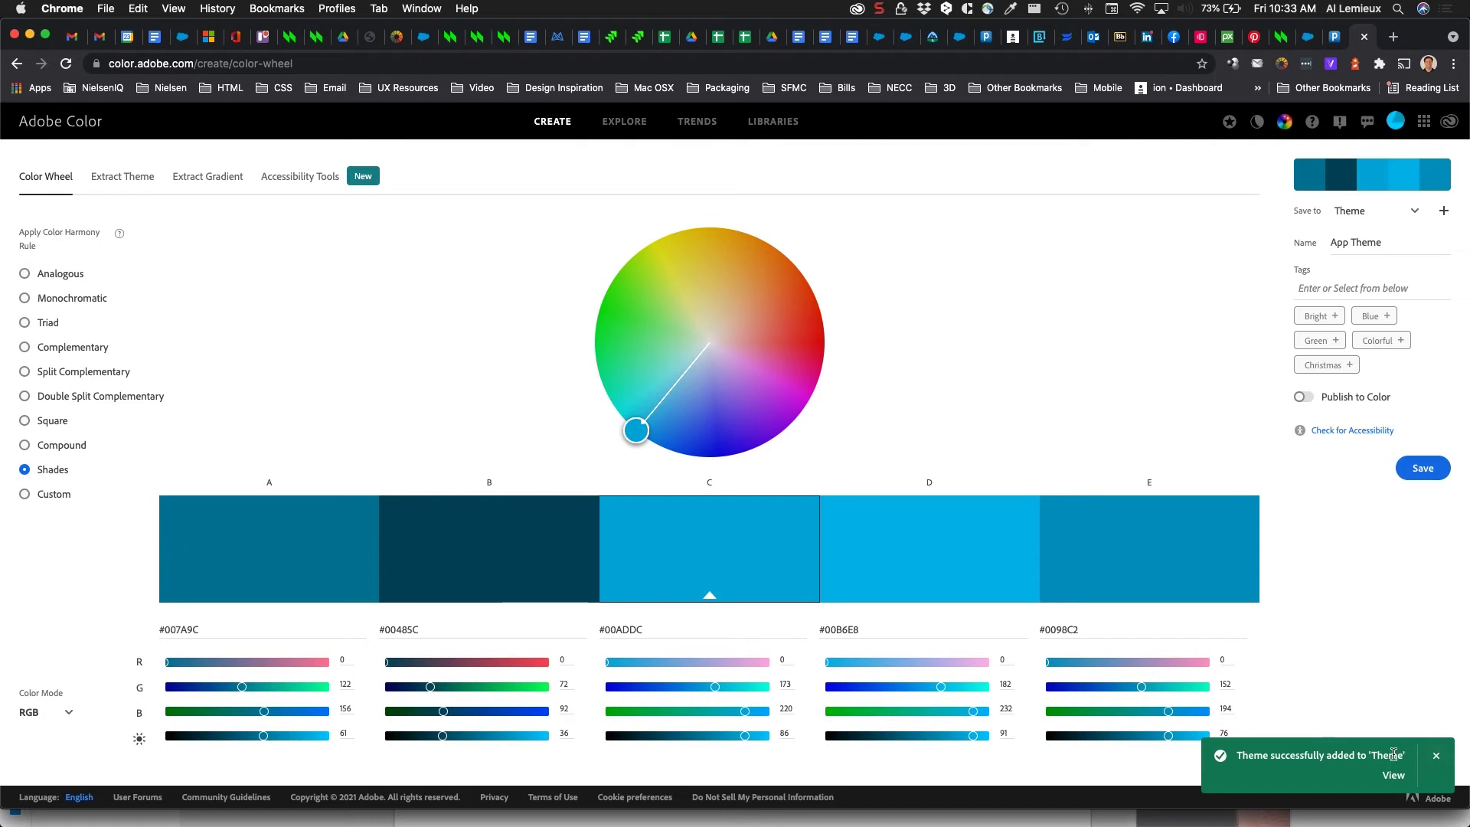
pyautogui.click(1436, 758)
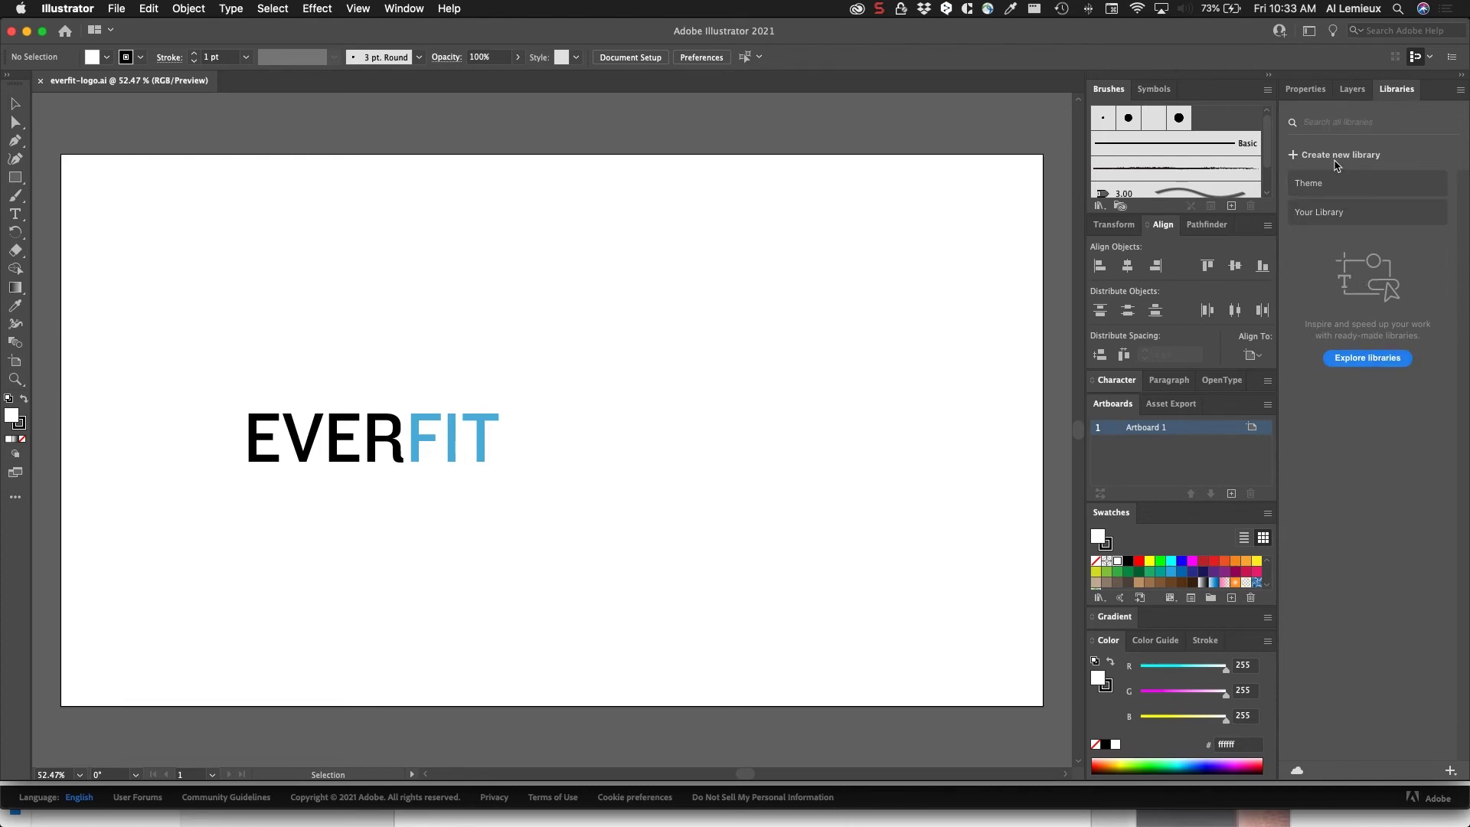
# - Switch to Adobe Illustrator and open the Theme library to view the saved color theme
pyautogui.click(1319, 187)
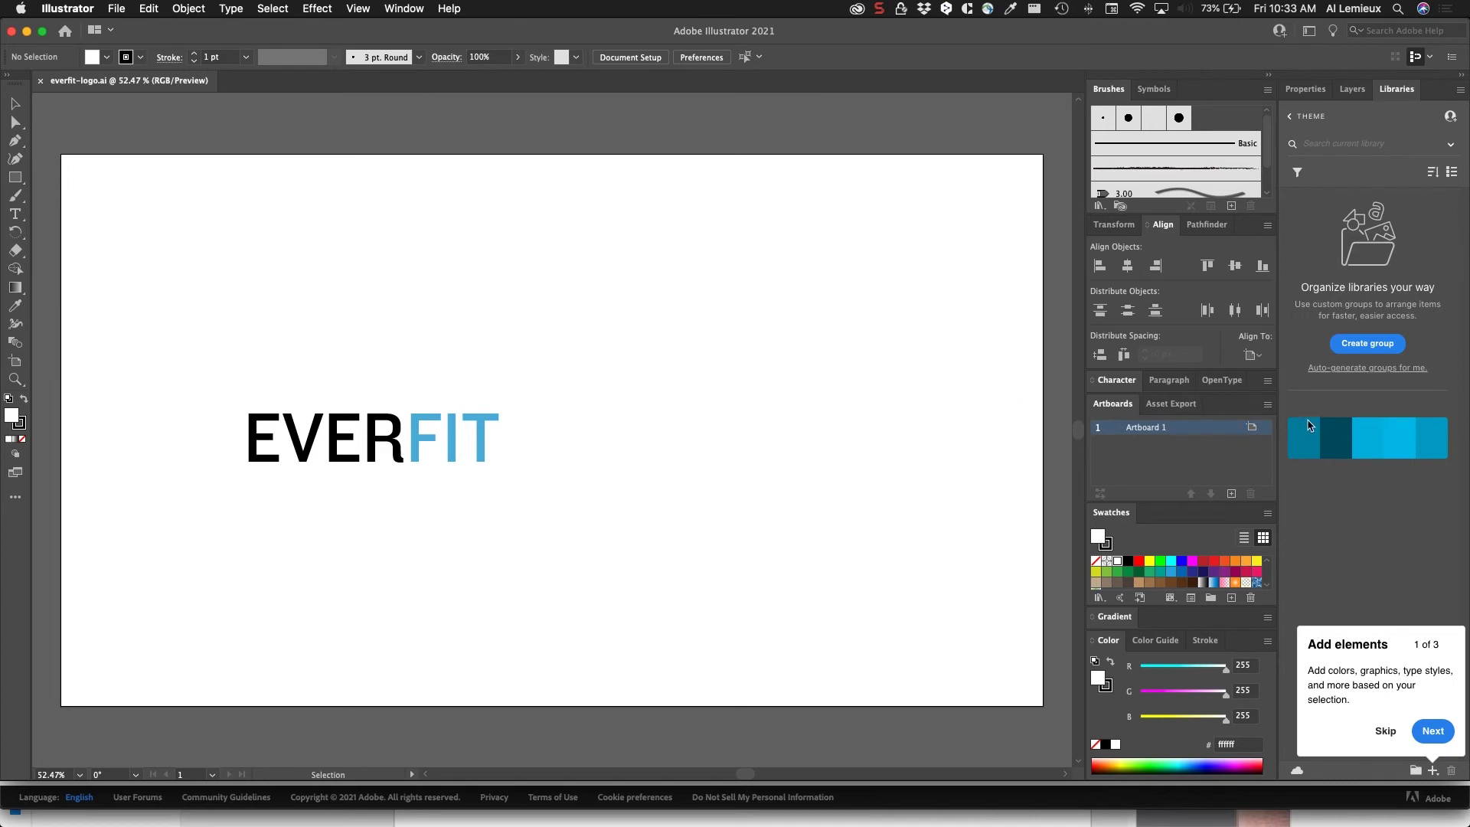
pyautogui.doubleClick(1414, 431)
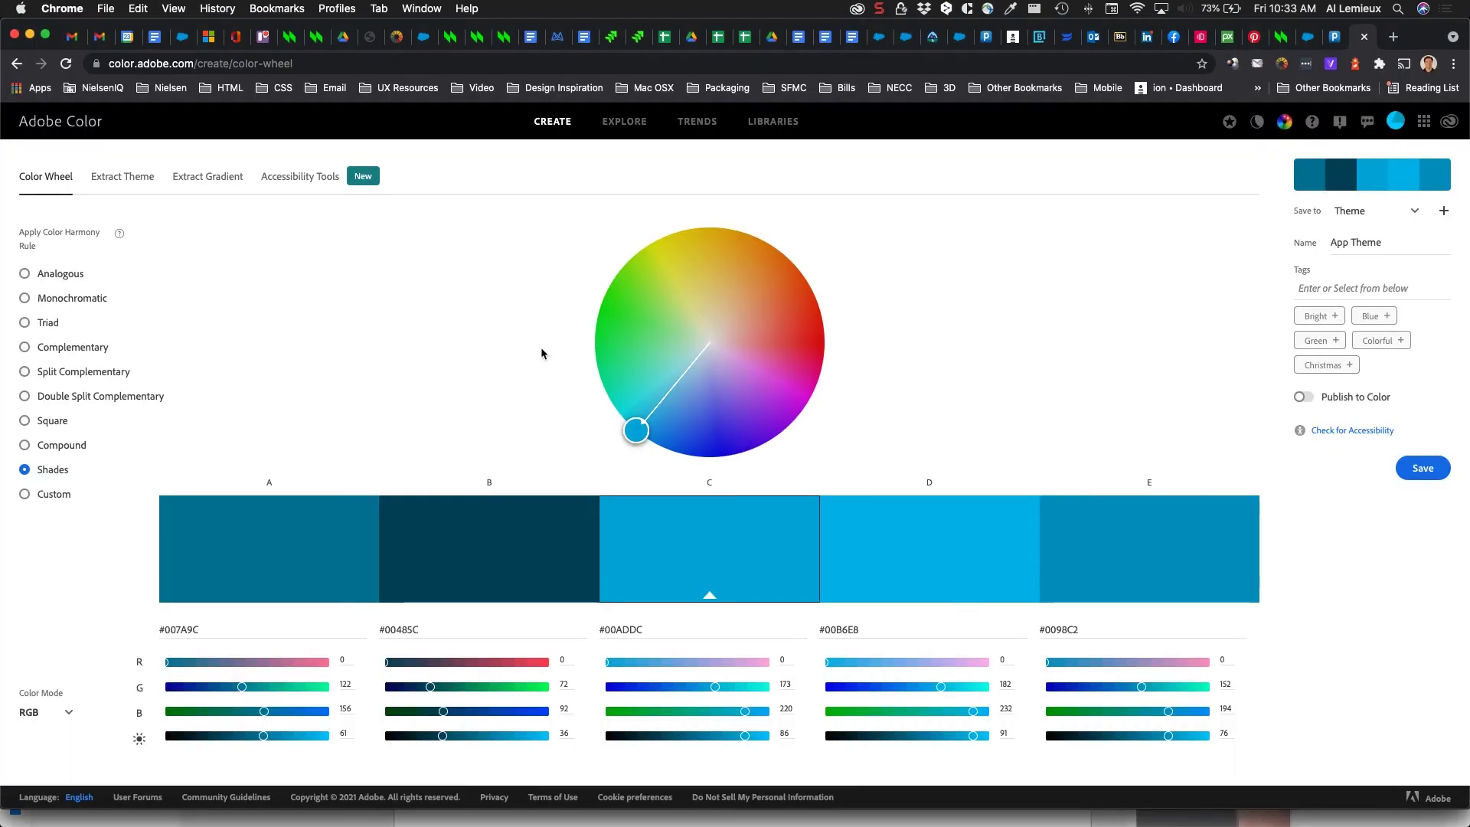
# - Switch back to Adobe Color in Chrome, extract a color theme from a screenshot image file, and view the image's extracted gradient
pyautogui.click(109, 183)
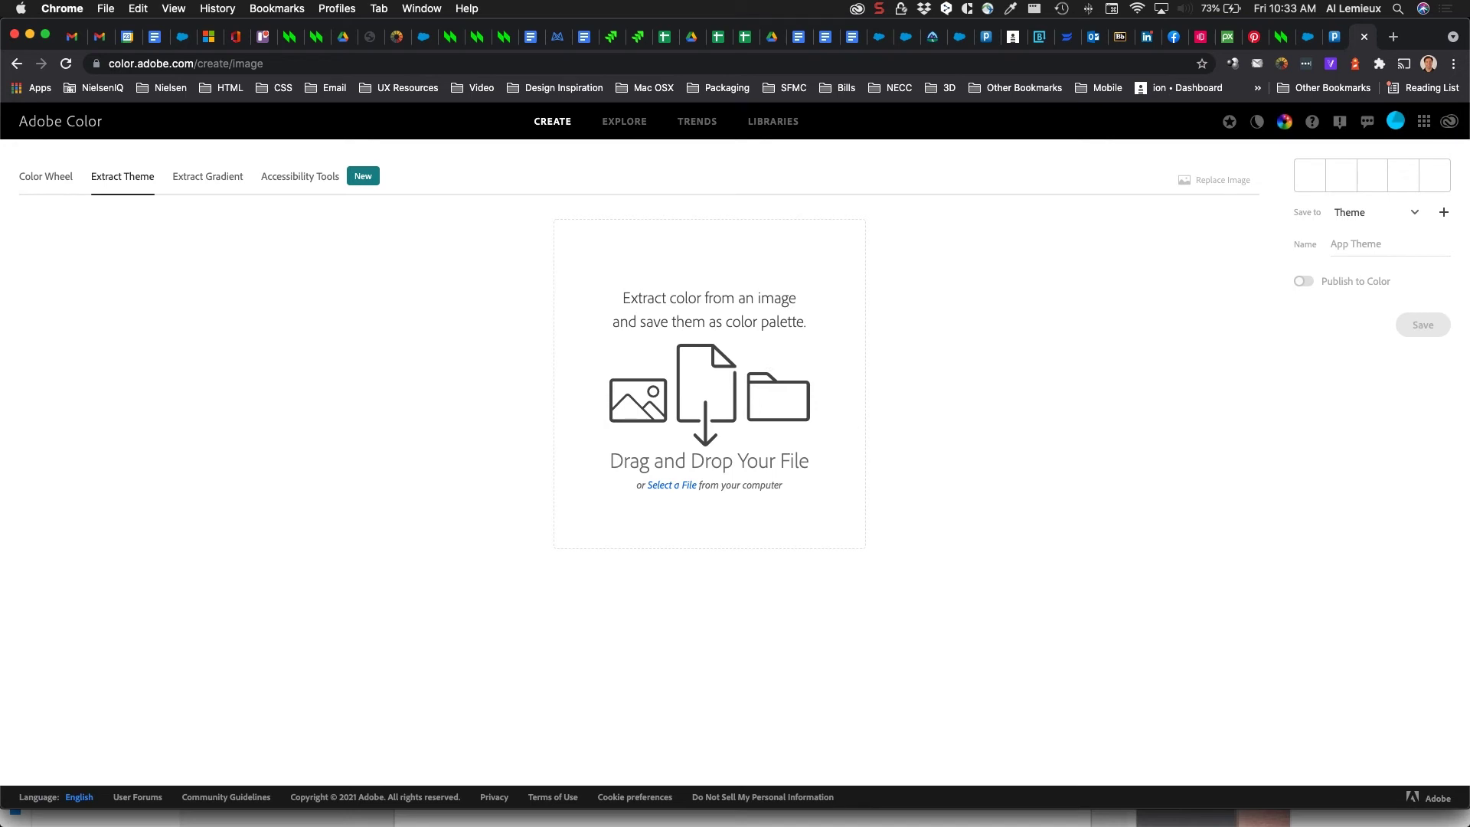
pyautogui.moveTo(416, 217); pyautogui.dragTo(685, 397)
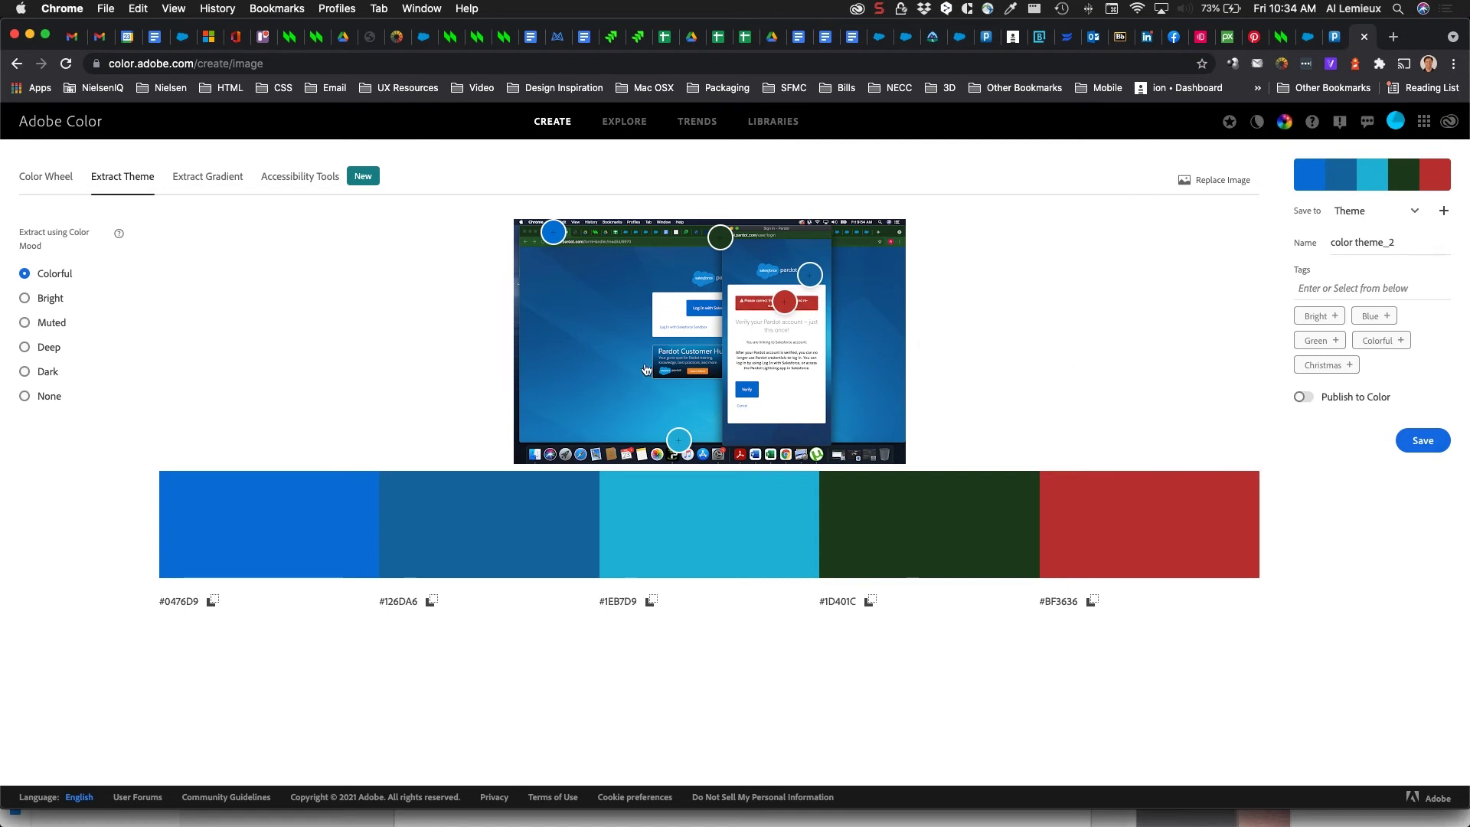
pyautogui.click(208, 184)
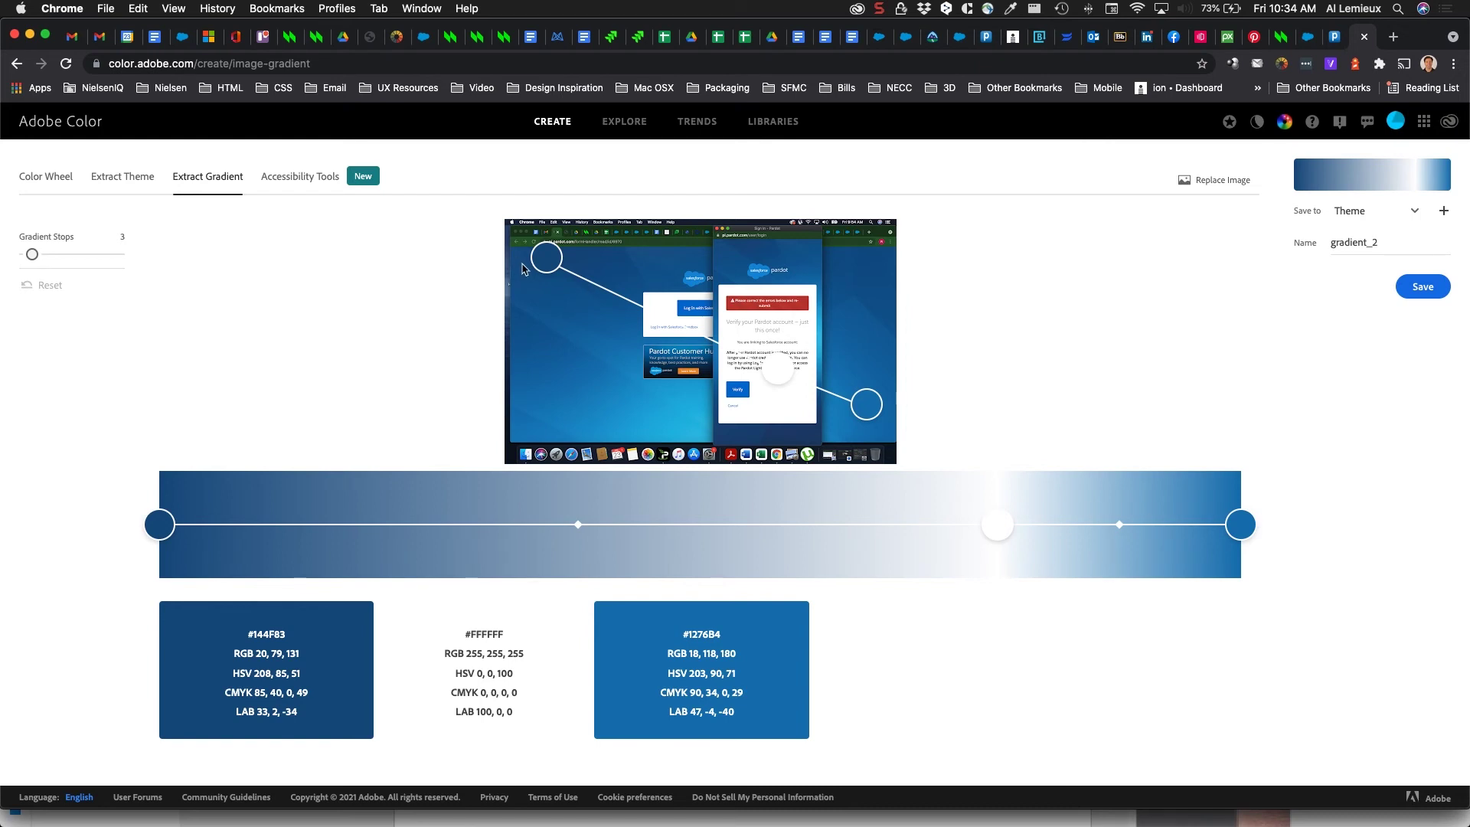
# - Open the accessibility Contrast Checker and set the text color to #00ADDC
pyautogui.click(287, 177)
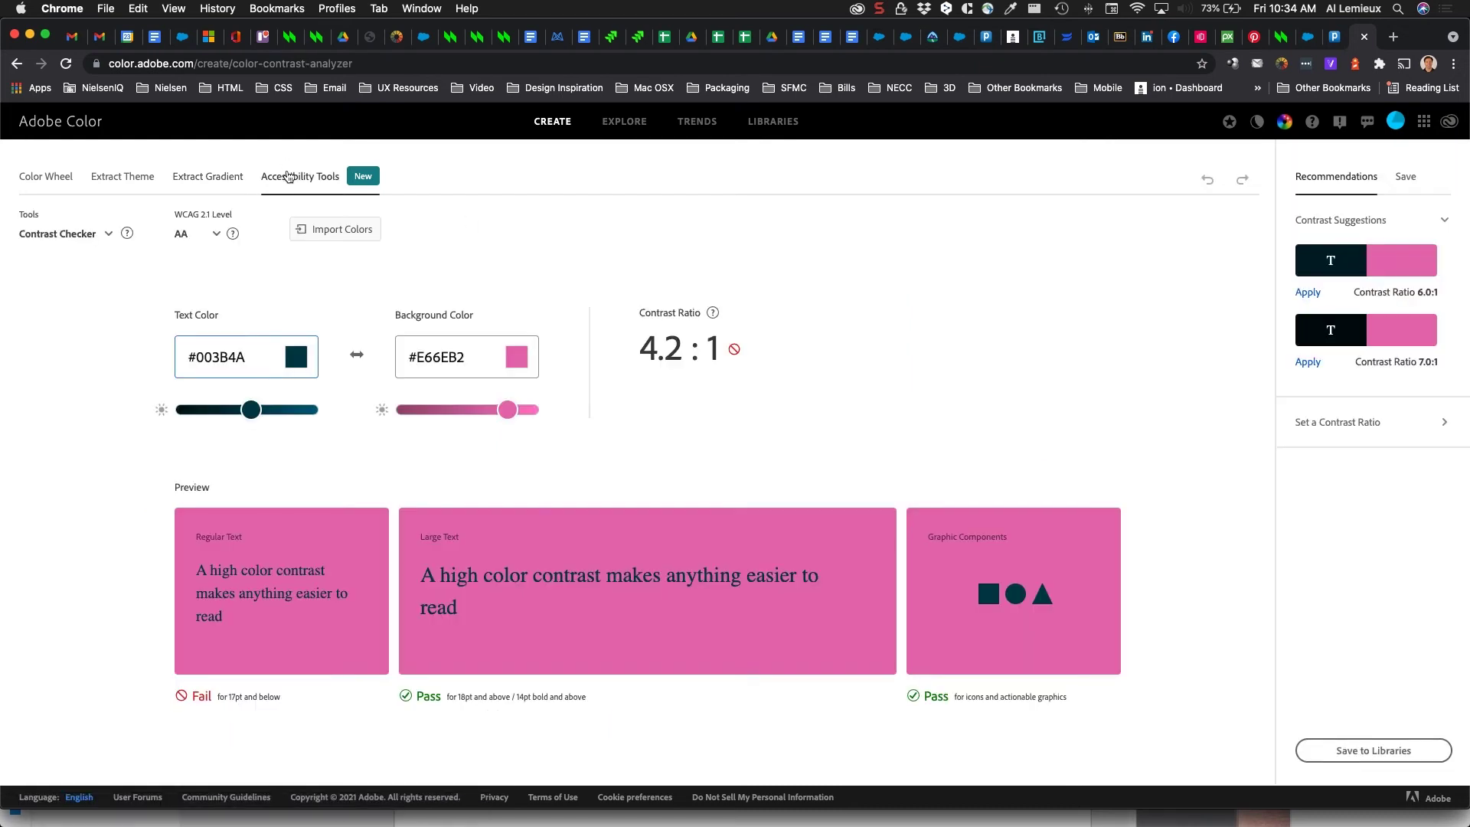
pyautogui.moveTo(252, 357); pyautogui.dragTo(168, 354)
pyautogui.write('#00ADDC')
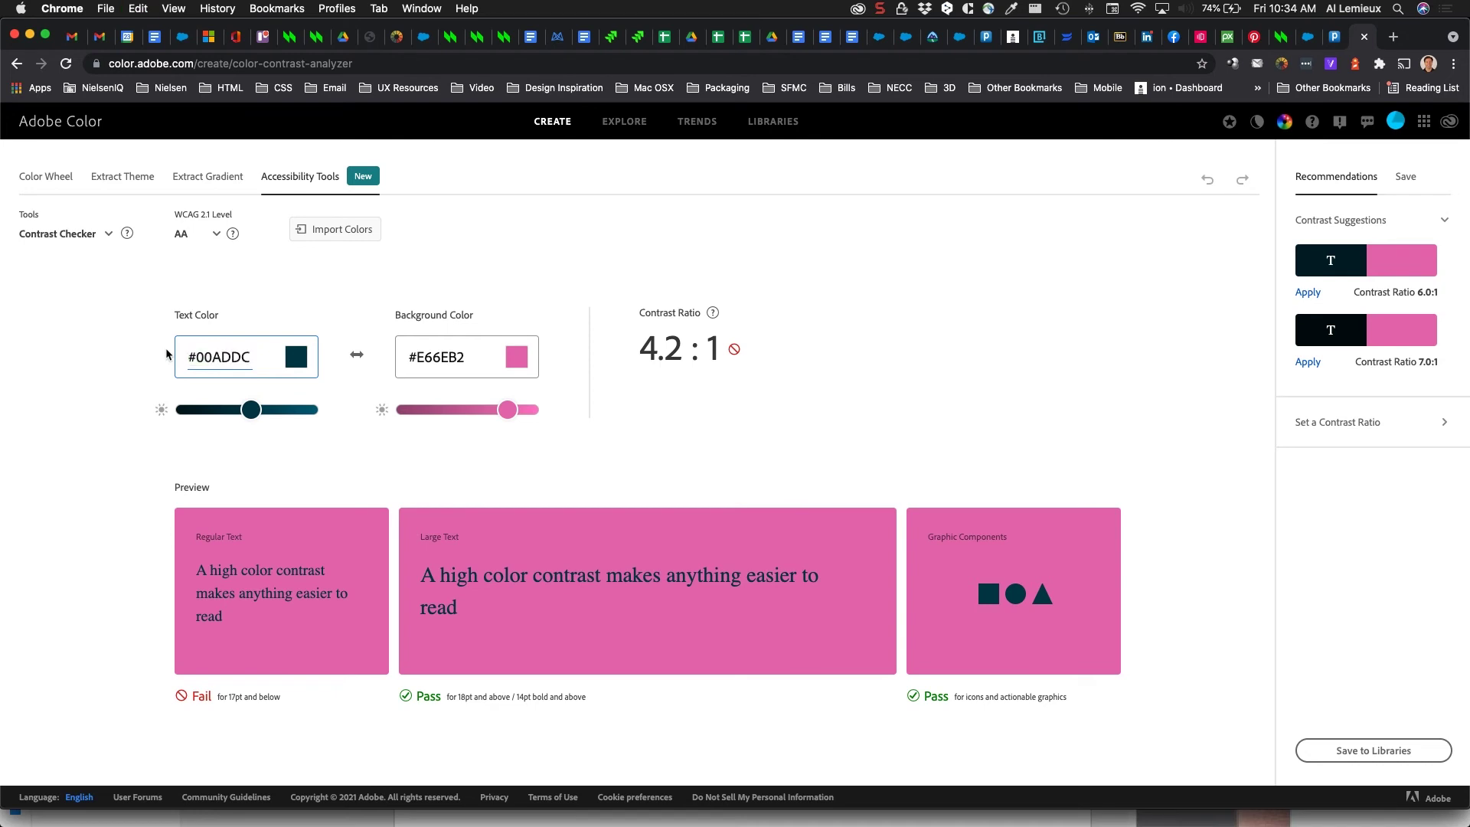
pyautogui.press('Return')
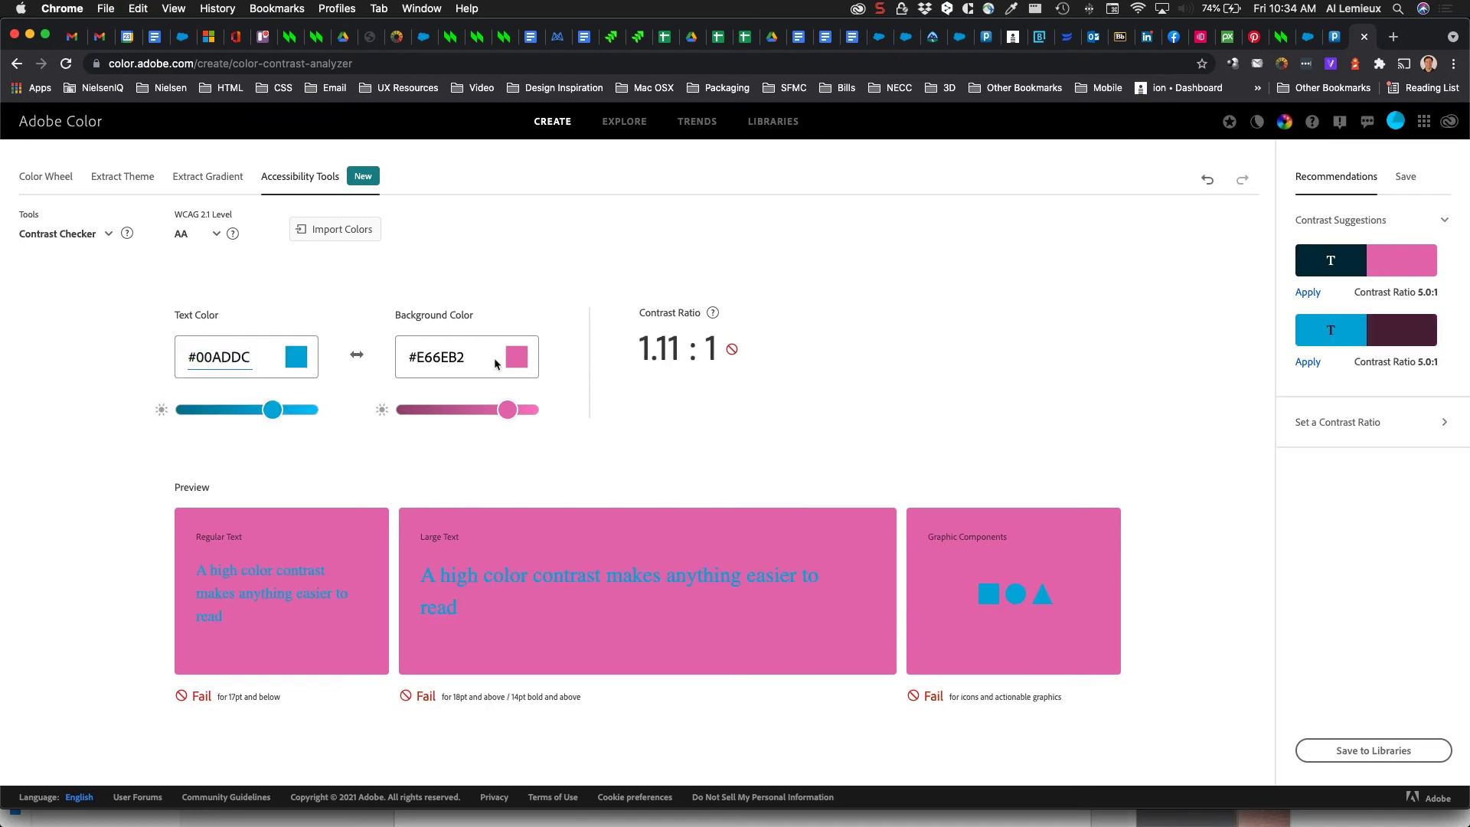
# - Set the Contrast Checker's text color to black, #000000
pyautogui.click(191, 350)
pyautogui.doubleClick(191, 349)
pyautogui.moveTo(195, 356); pyautogui.dragTo(246, 355)
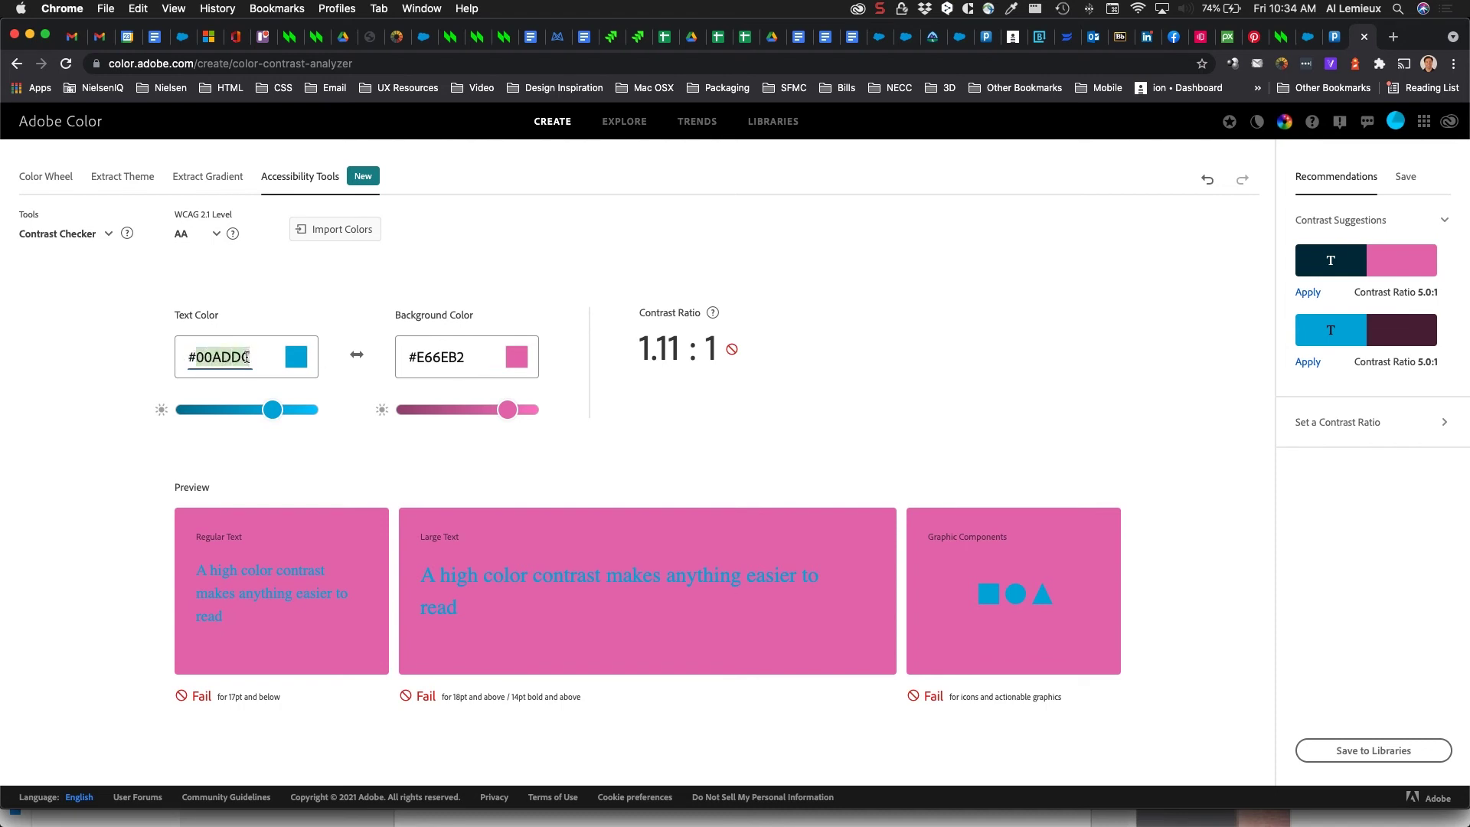
pyautogui.write('000000')
pyautogui.press('Return')
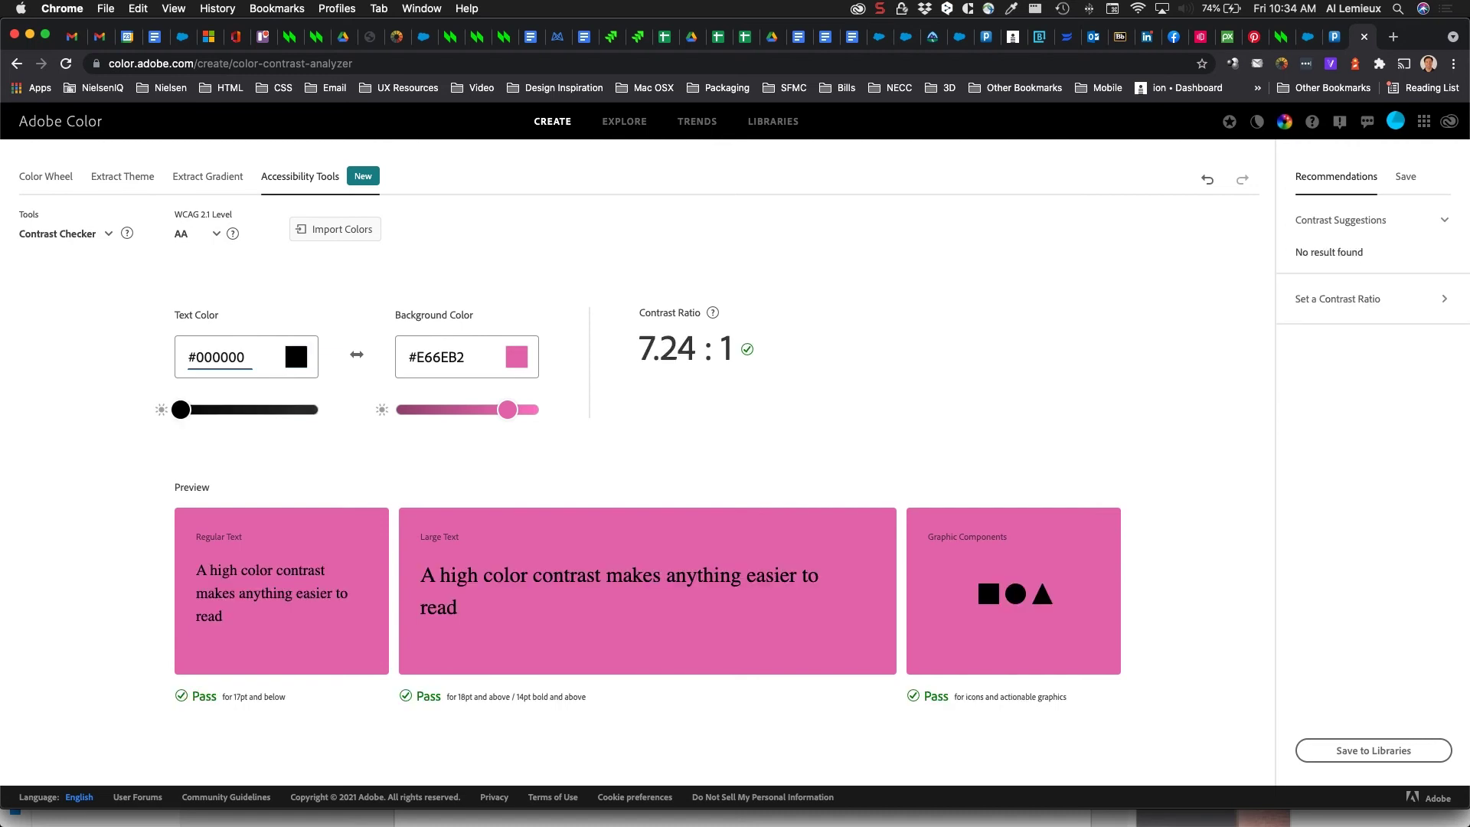
# - Set the Contrast Checker's background color to white, #FFFFFF
pyautogui.click(456, 356)
pyautogui.moveTo(417, 360); pyautogui.dragTo(509, 362)
pyautogui.click(508, 363)
pyautogui.doubleClick(440, 356)
pyautogui.write('ffff')
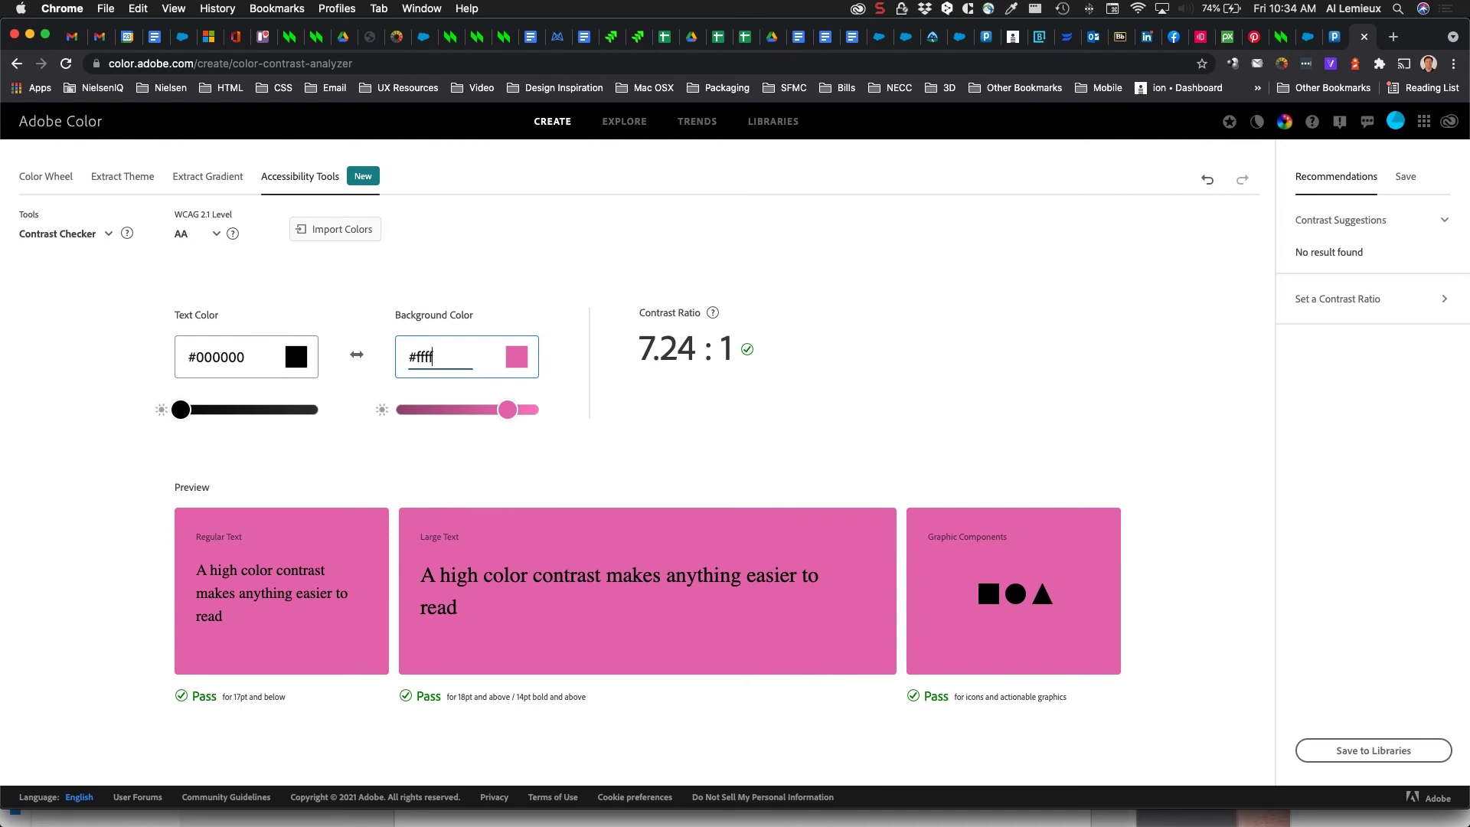
pyautogui.write('ff')
pyautogui.press('Return')
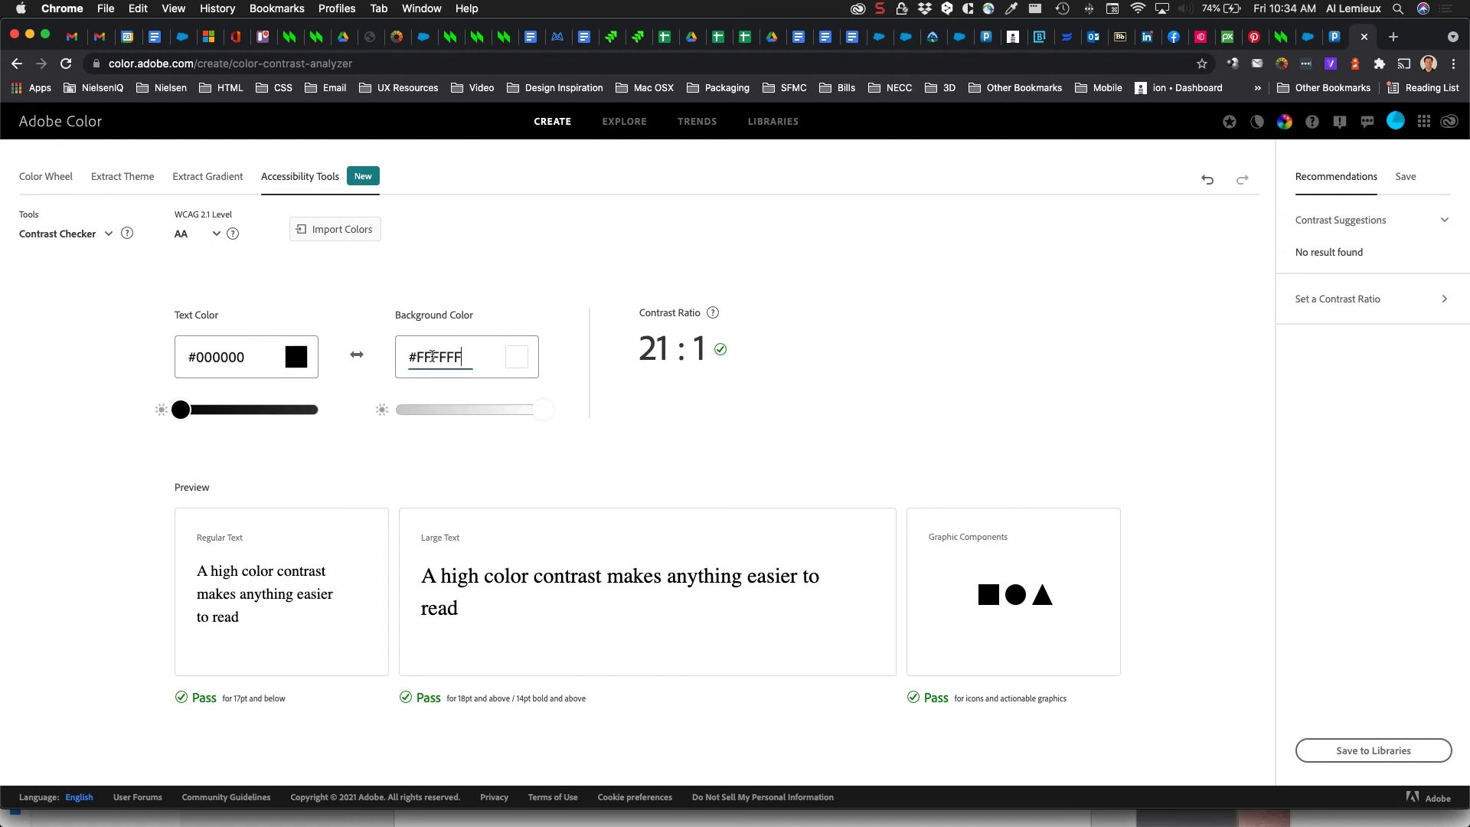
pyautogui.moveTo(196, 357); pyautogui.dragTo(267, 370)
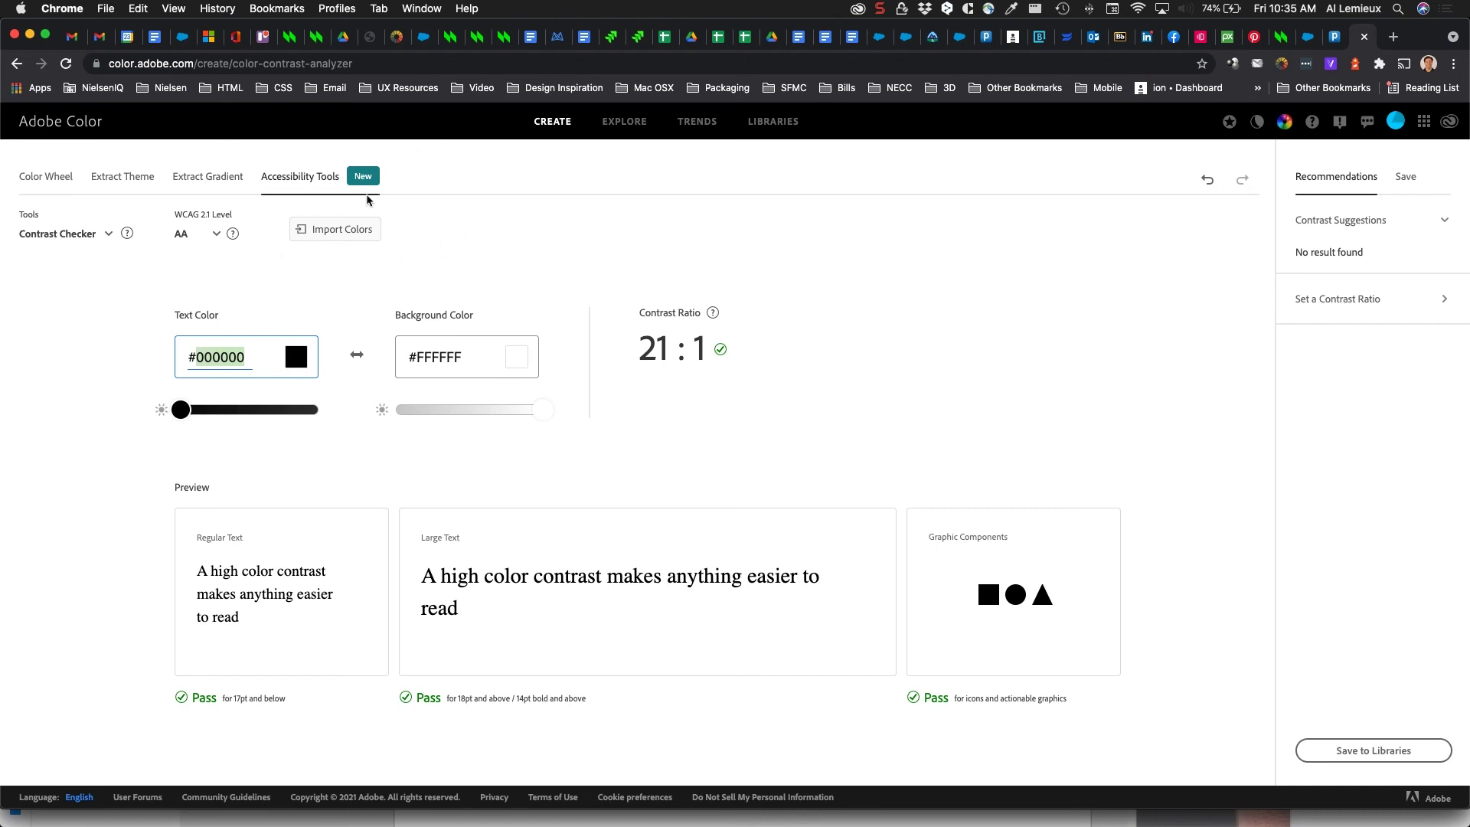
# - Return to the color wheel and set base color C to #00ADDC
pyautogui.click(67, 190)
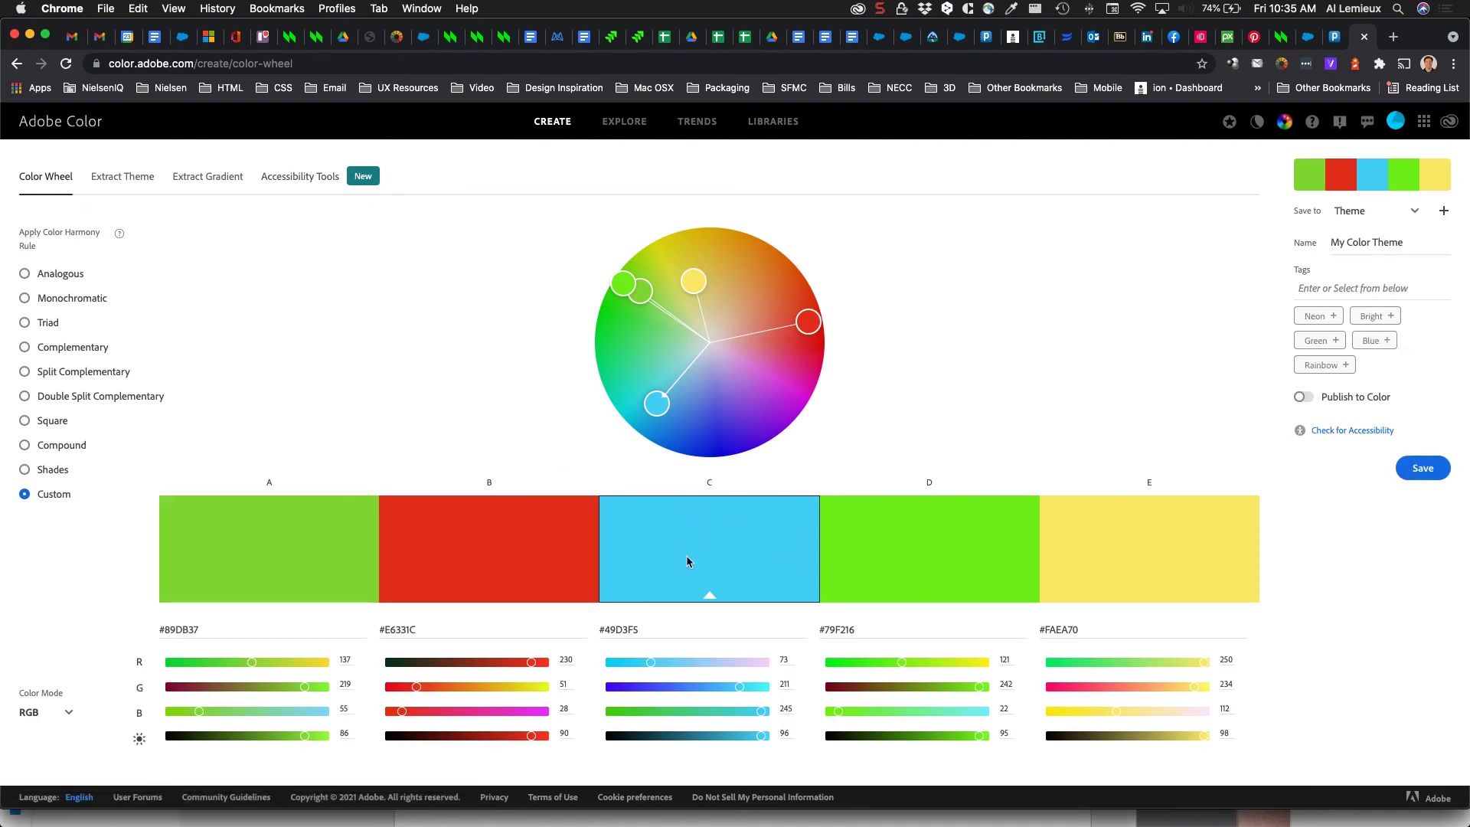
pyautogui.doubleClick(617, 628)
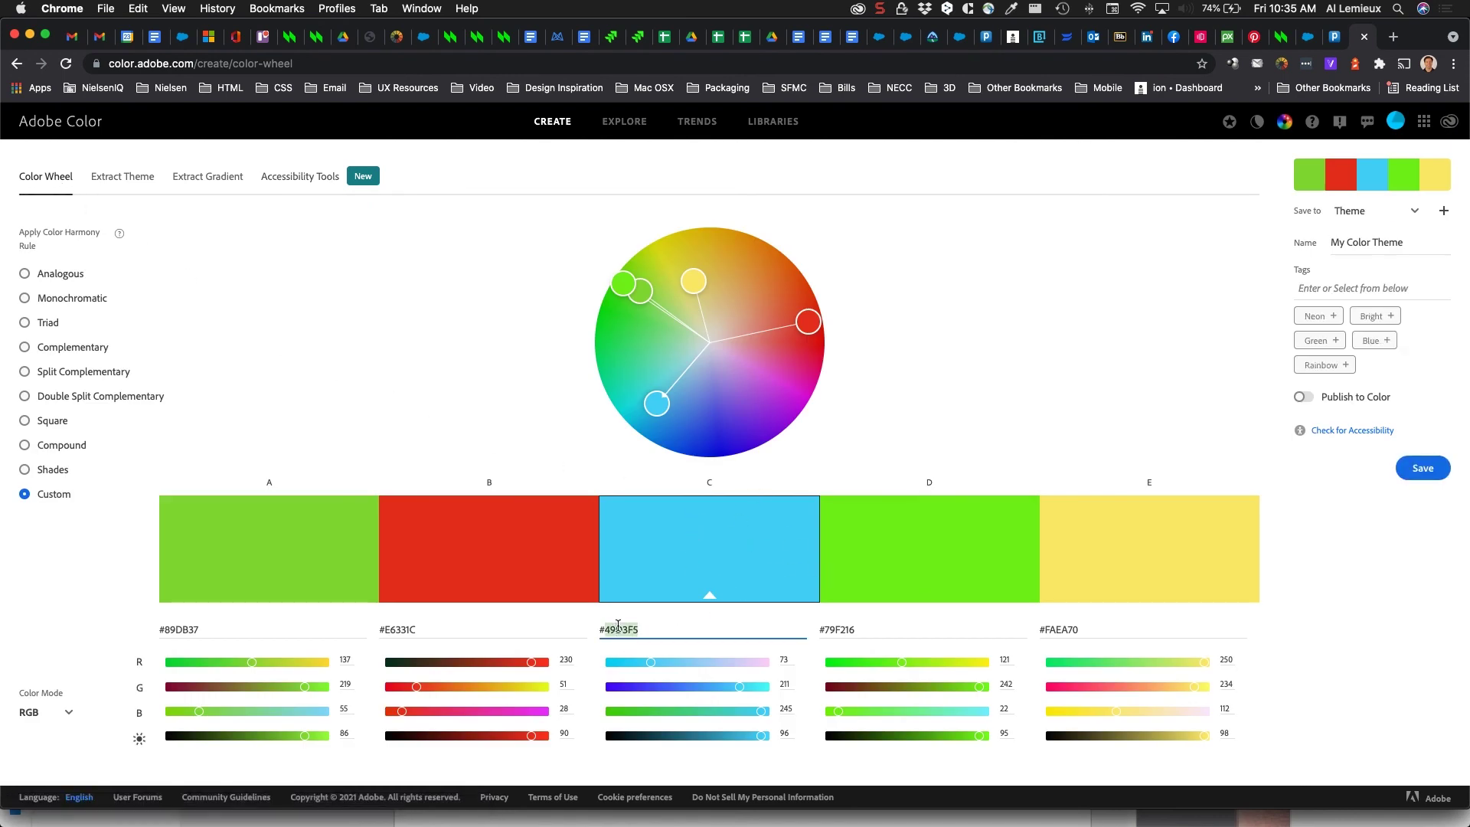
pyautogui.write('00ADDC')
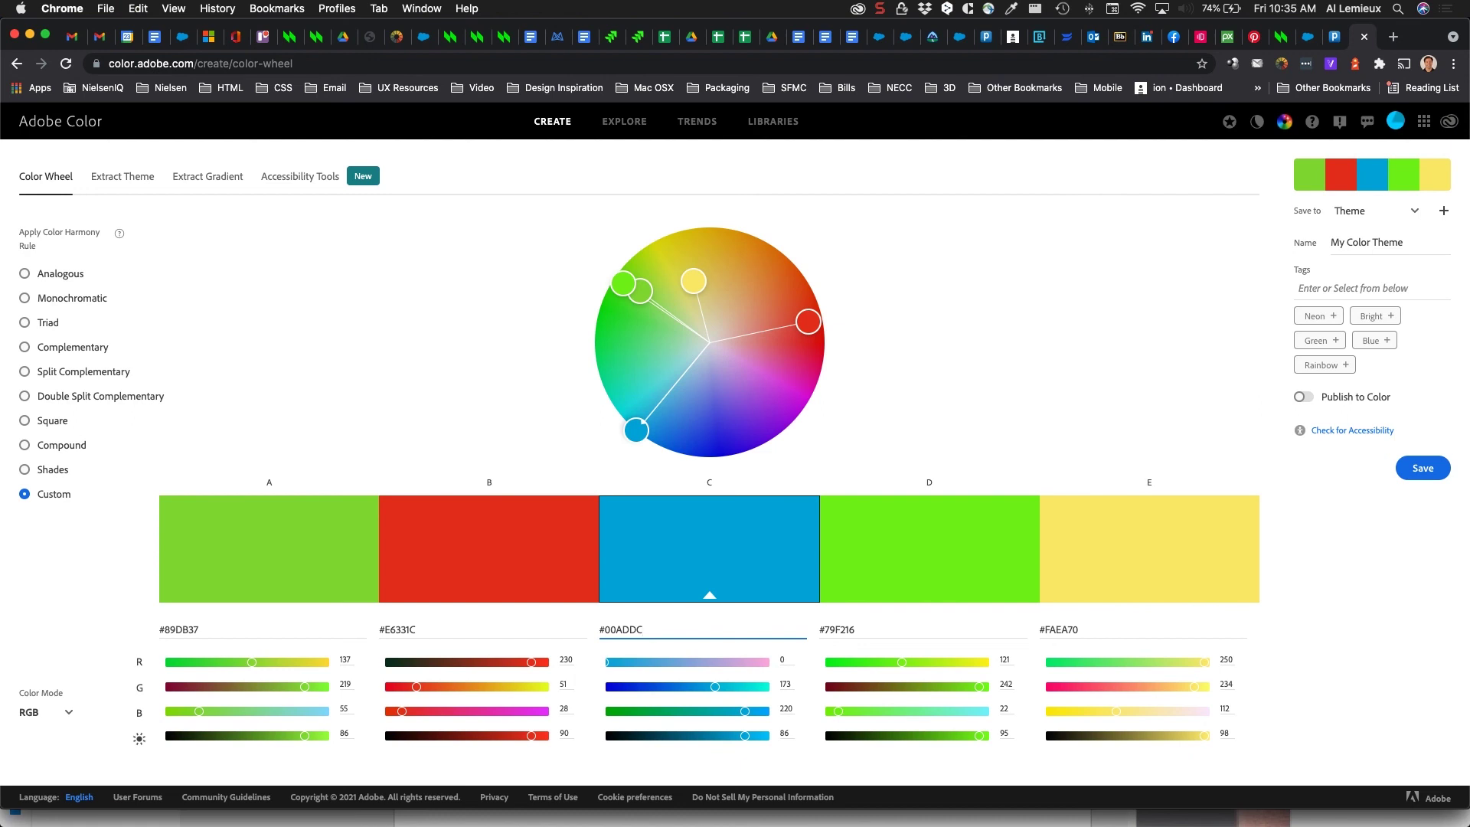